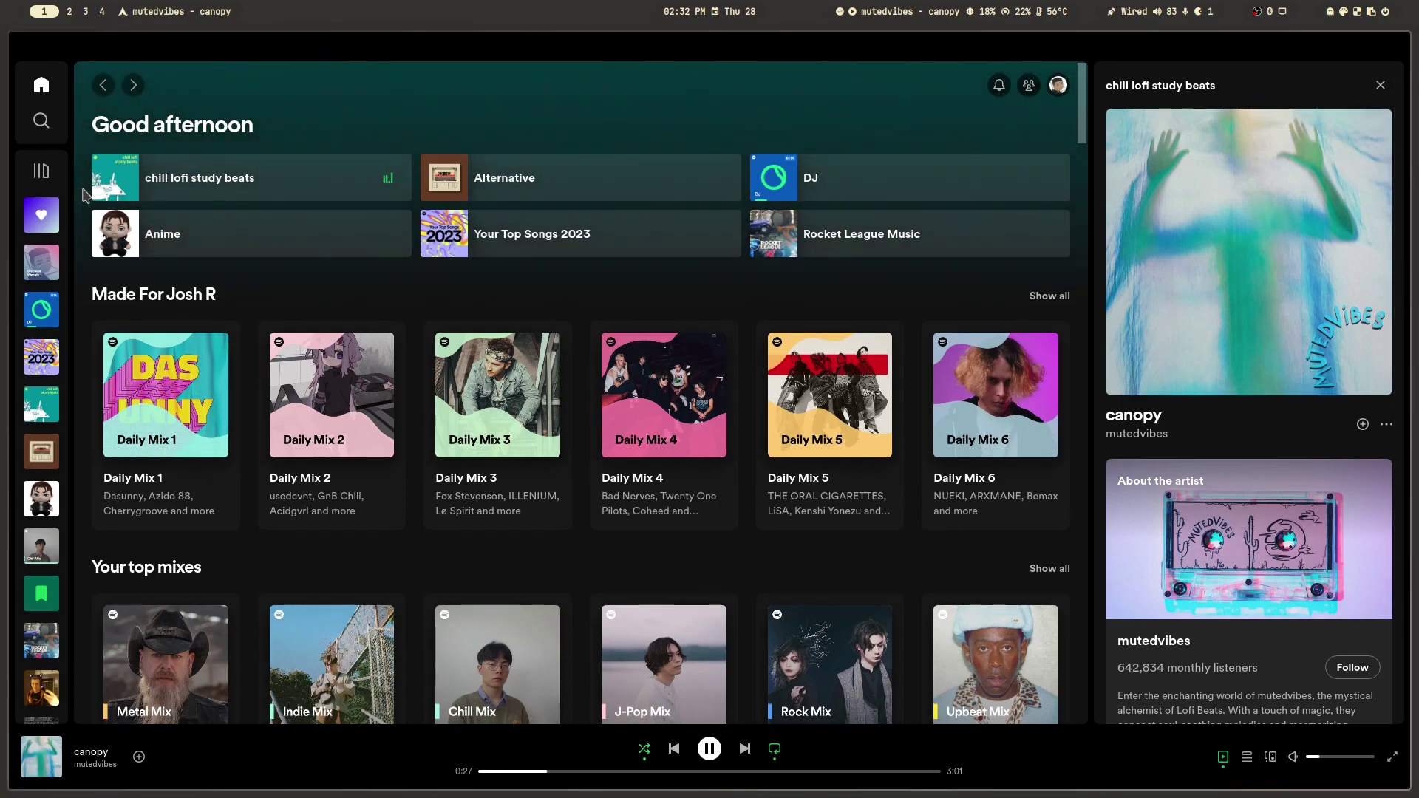
Step: Switch to workspace 2 with .zshrc and select the sudo alias line
key(super+2)
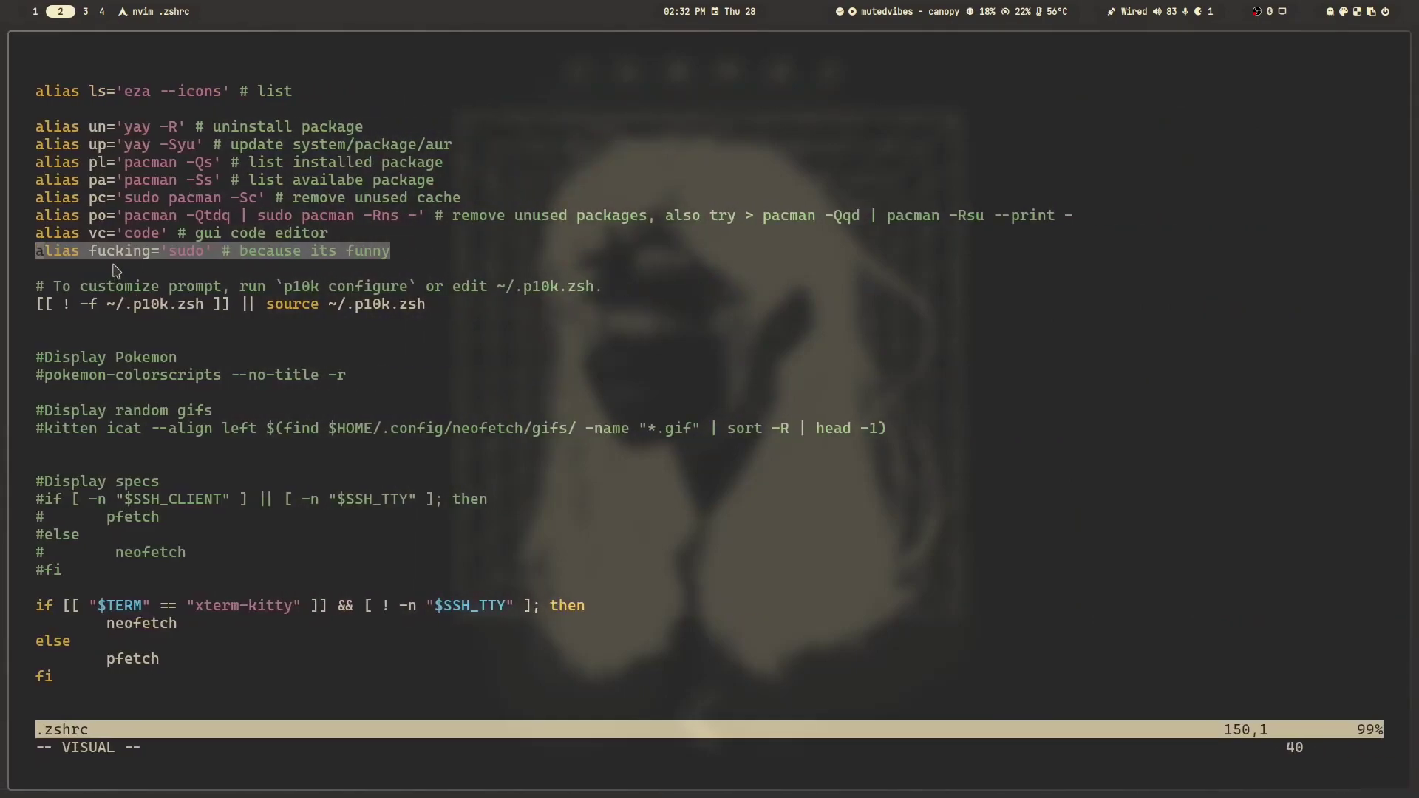
click(103, 251)
drag(102, 251, 390, 251)
click(102, 251)
mouse_move(74, 253)
mouse_down()
mouse_move(479, 239)
mouse_move(323, 252)
mouse_move(406, 254)
mouse_up()
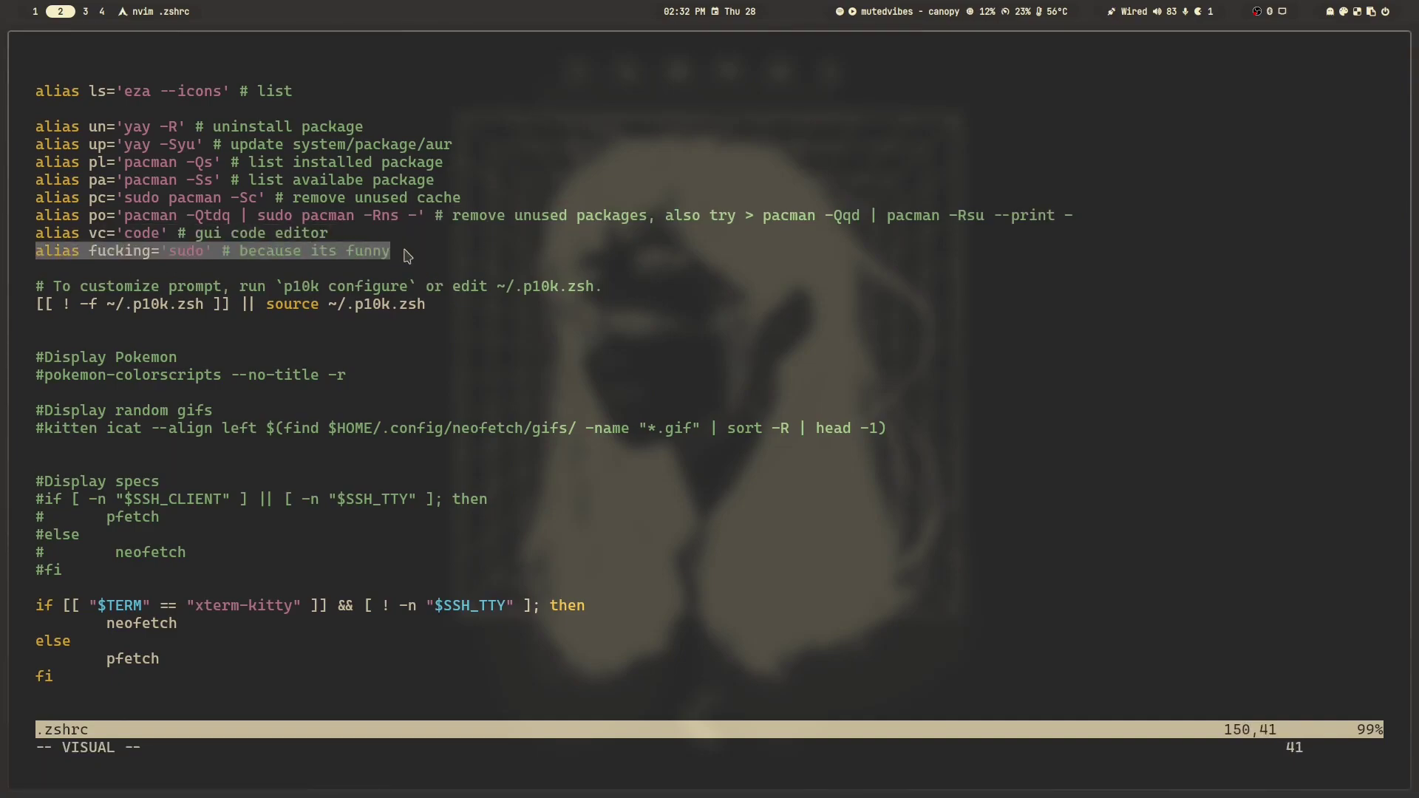
Step: Adjust the selection to highlight the alias name and its sudo command
mouse_move(39, 253)
mouse_down()
mouse_move(339, 239)
mouse_move(185, 278)
mouse_up()
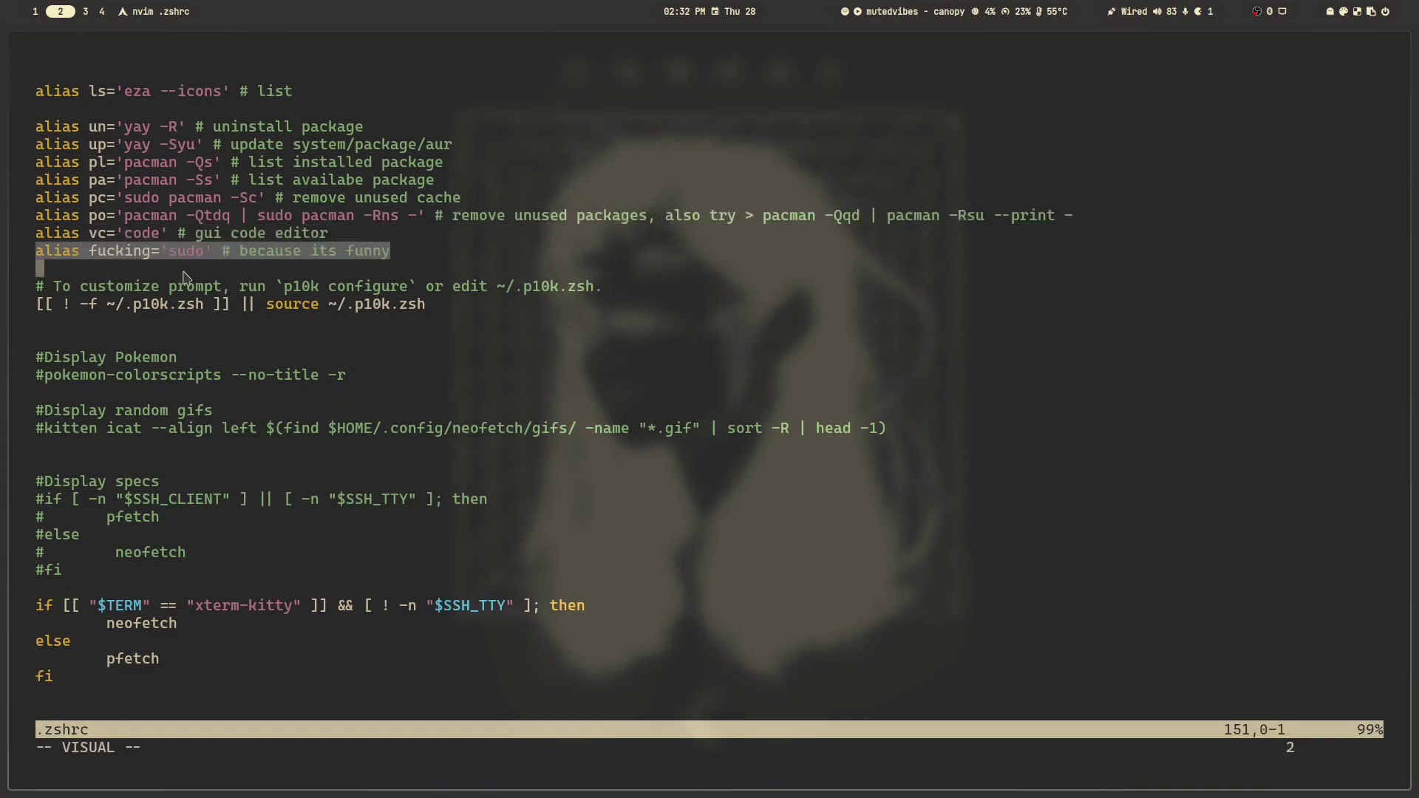
drag(53, 252, 398, 248)
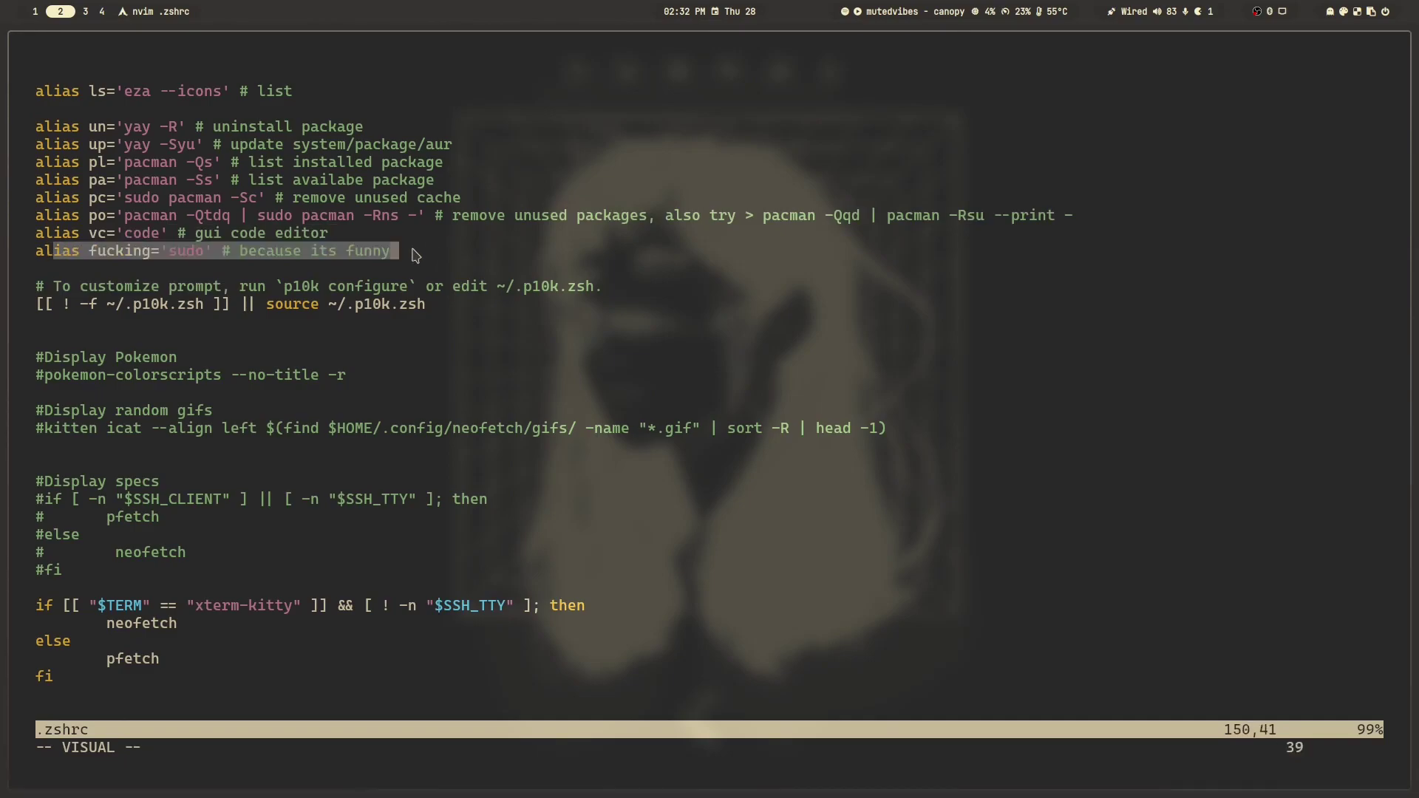
click(454, 216)
scroll(39, 256, up, 3)
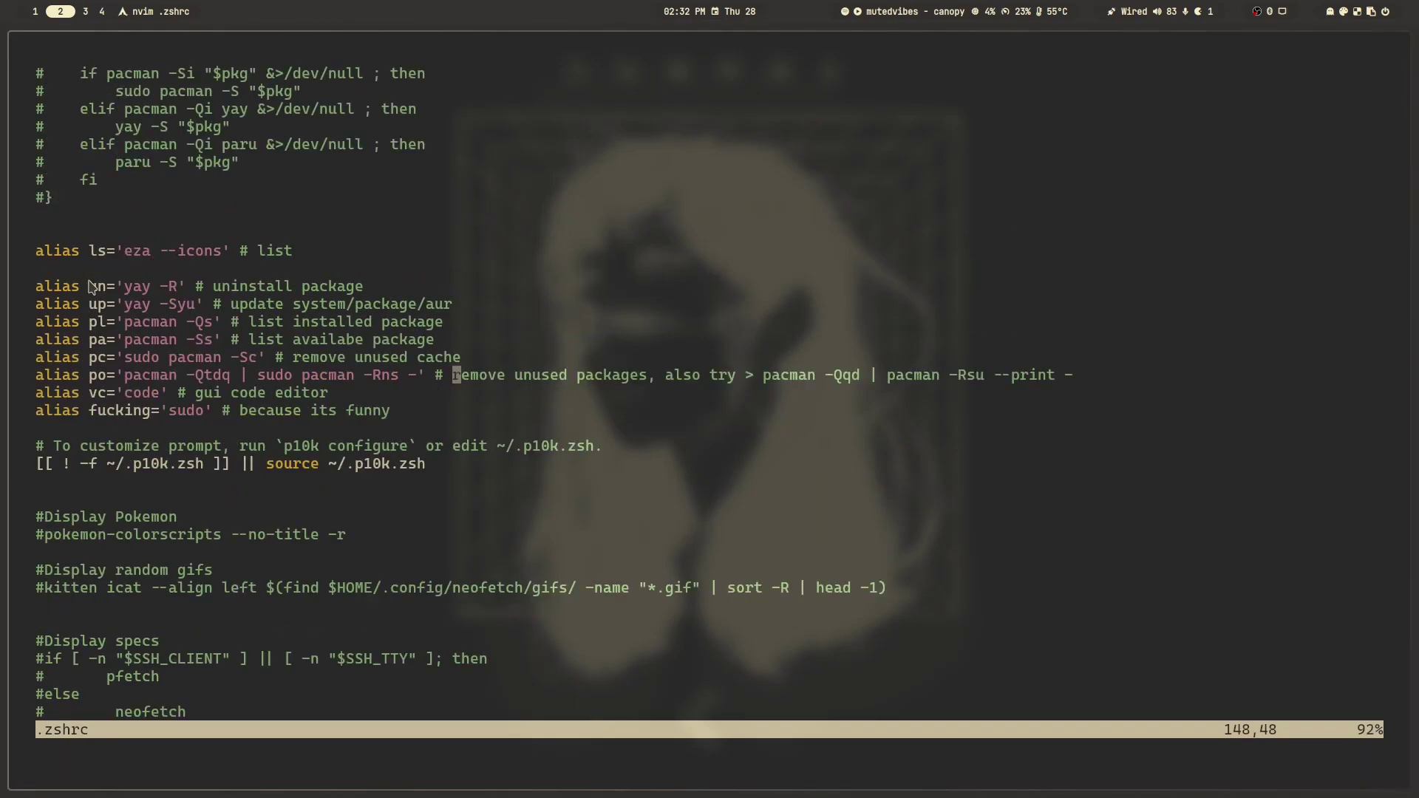
scroll(214, 269, down, 2)
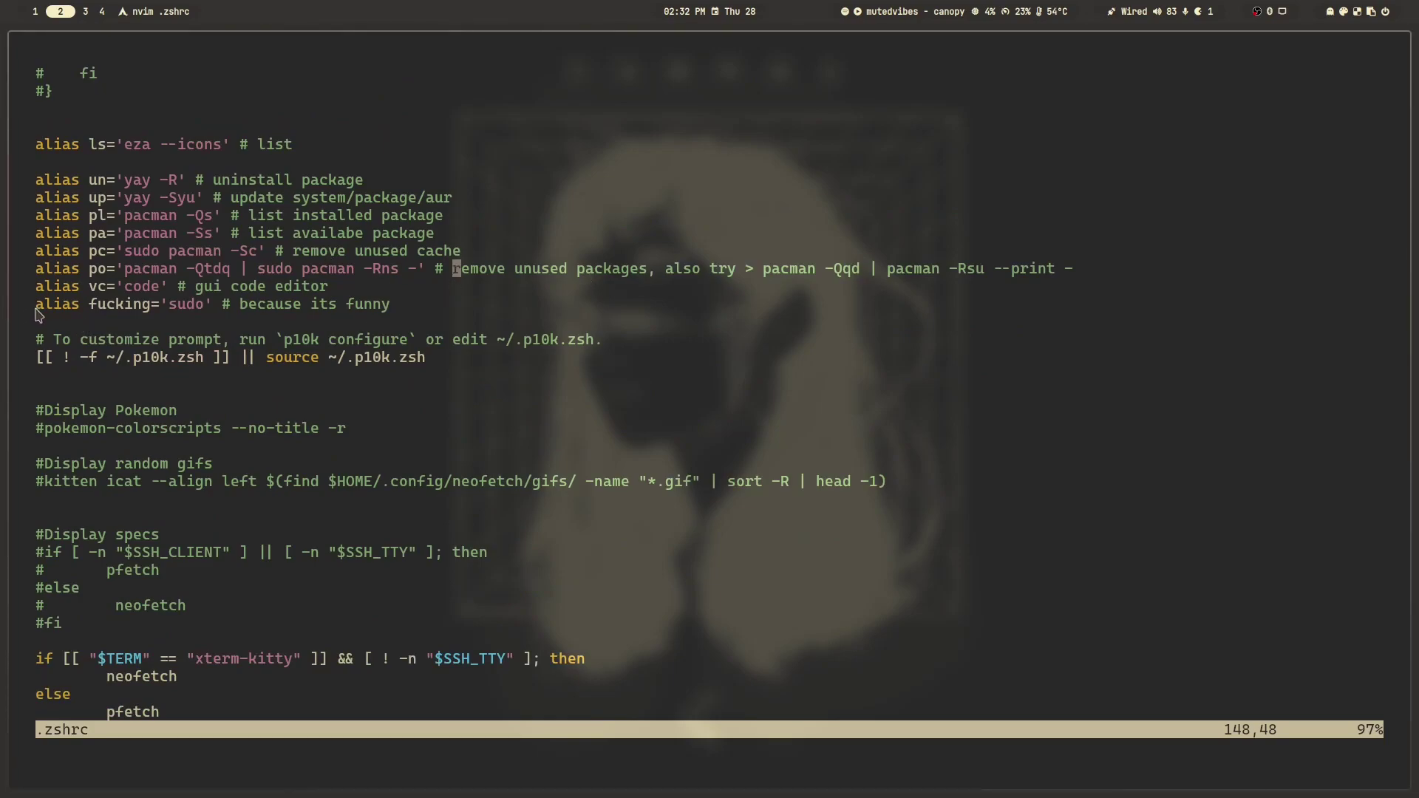
drag(37, 314, 39, 305)
click(146, 252)
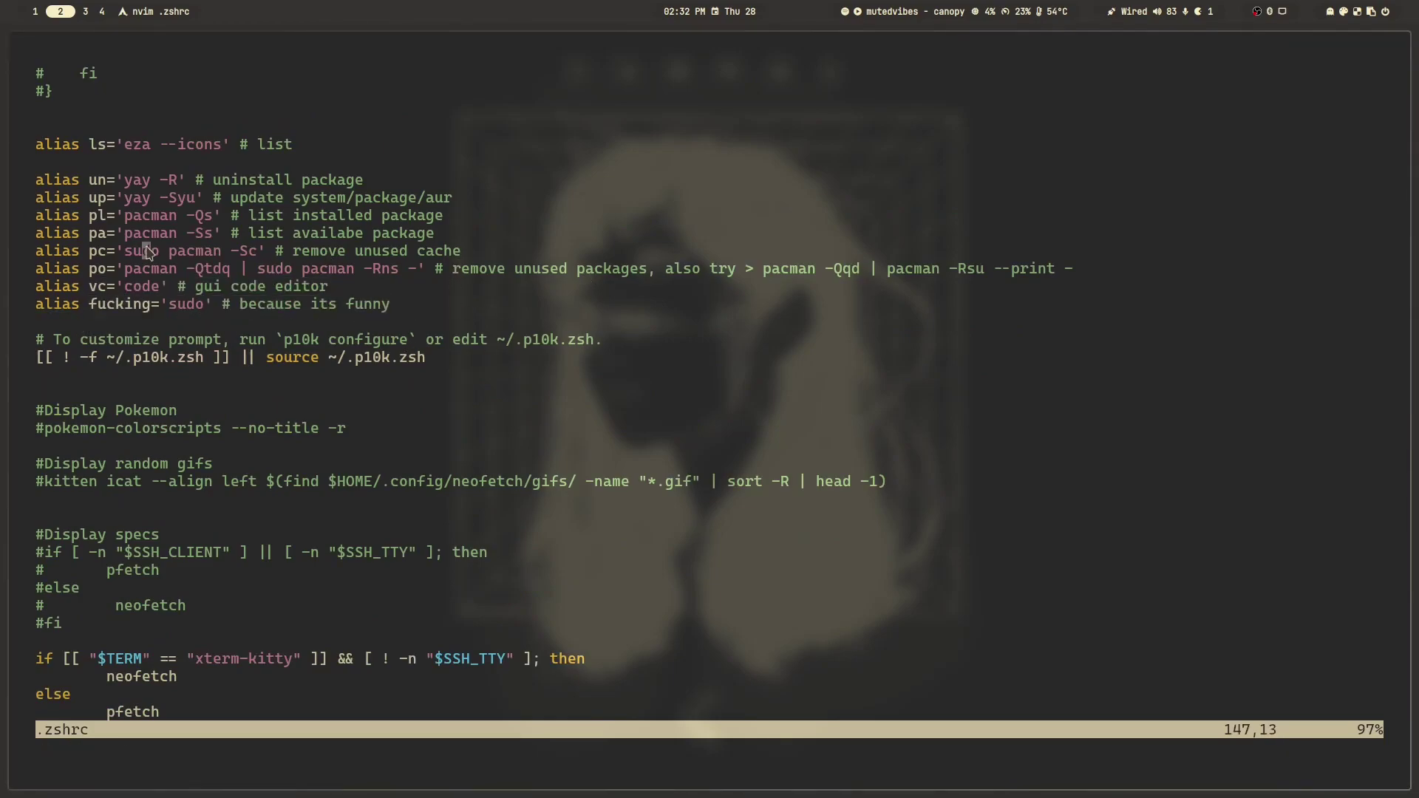
drag(399, 309, 79, 310)
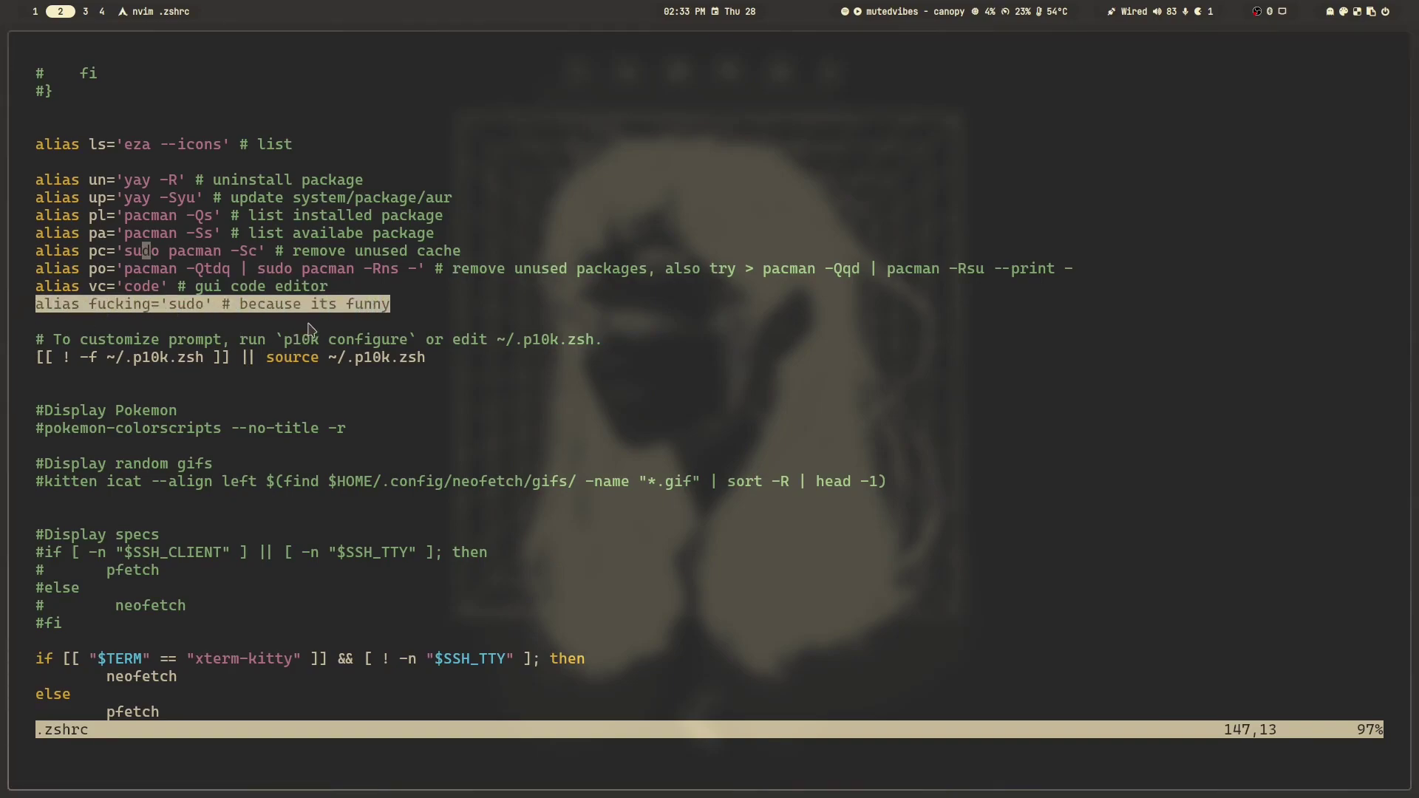
Step: In a new split below the editor, run the existing sudo alias
key(super+Return)
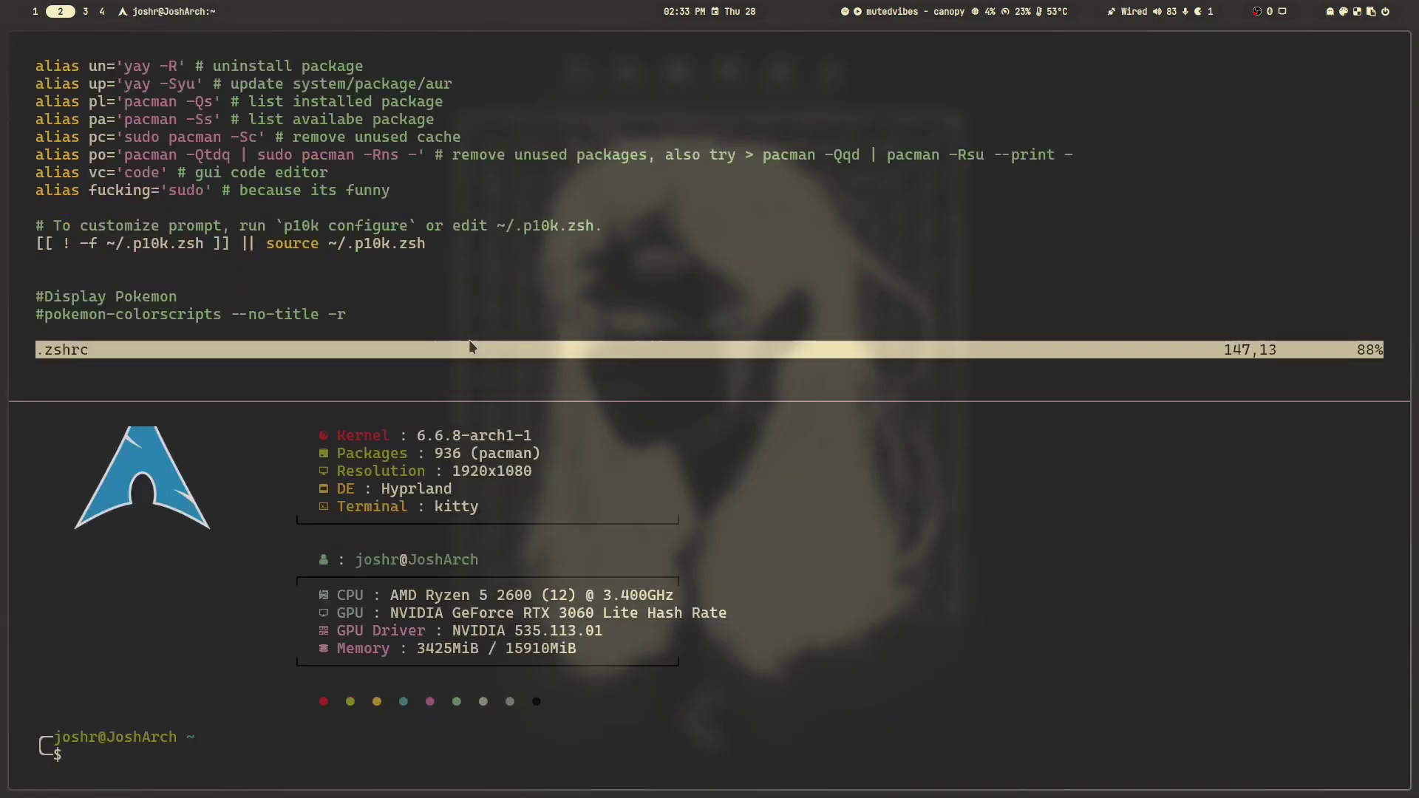
text(fucking)
key(Return)
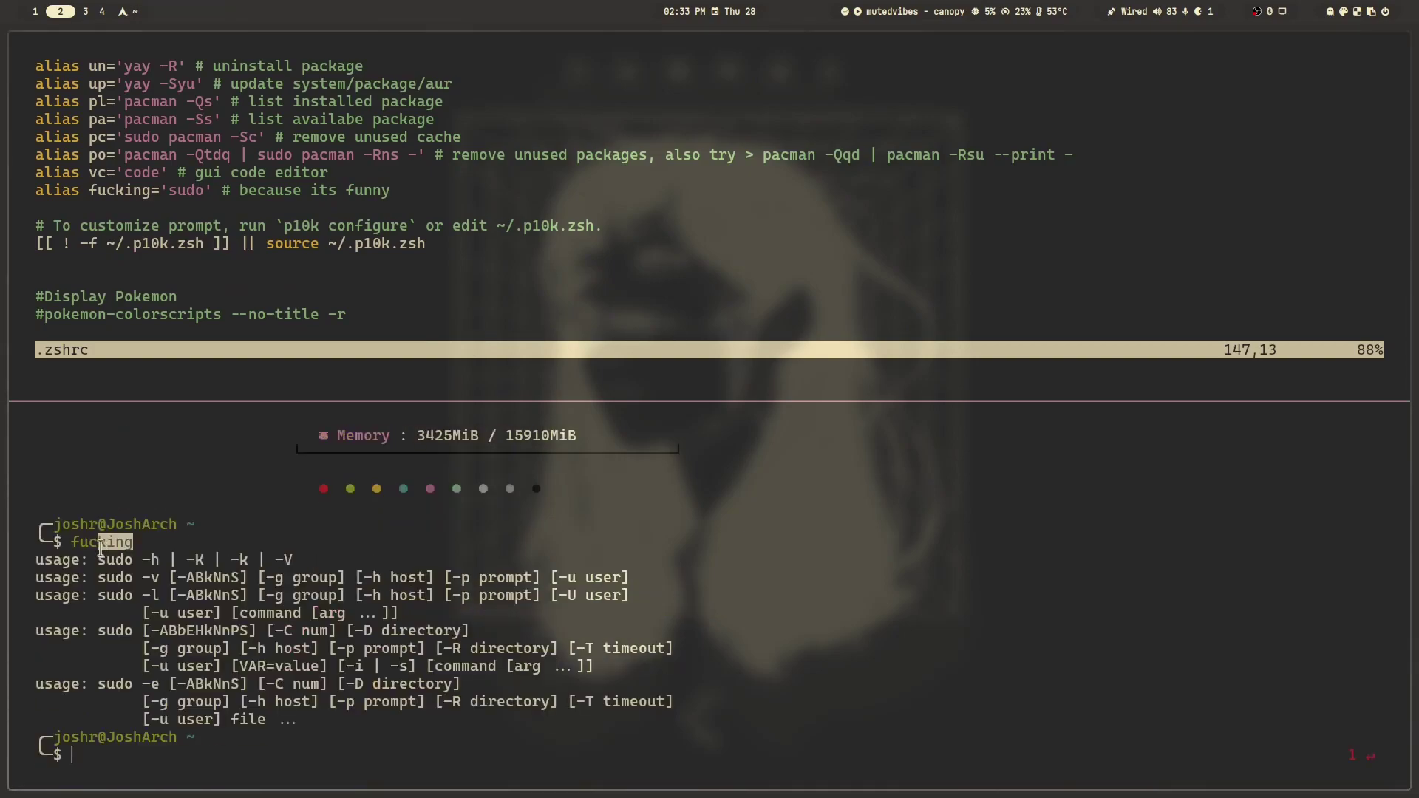
drag(132, 543, 68, 547)
text(alias pla)
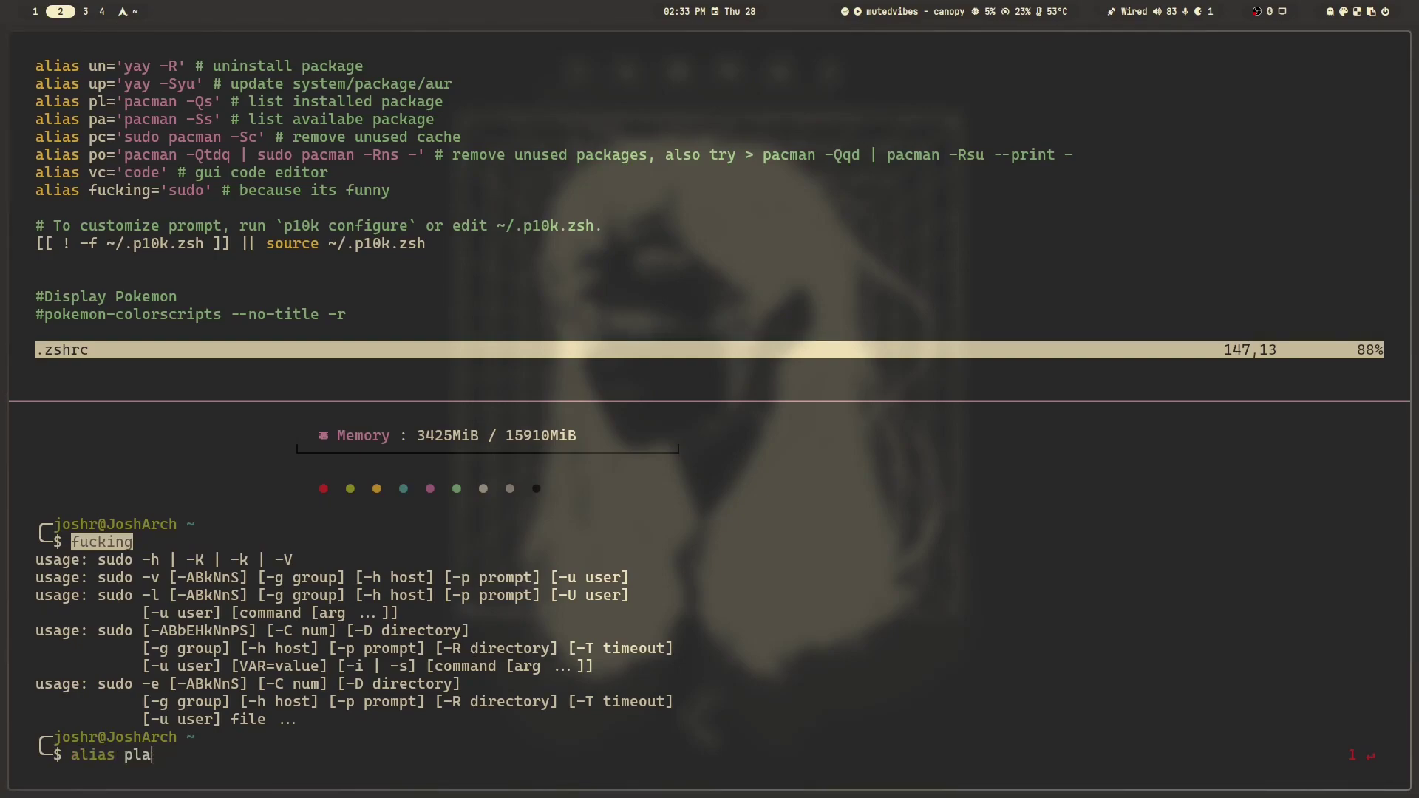
Step: Define alias please=sudo and test that please works
key(BackSpace)
text(ease)
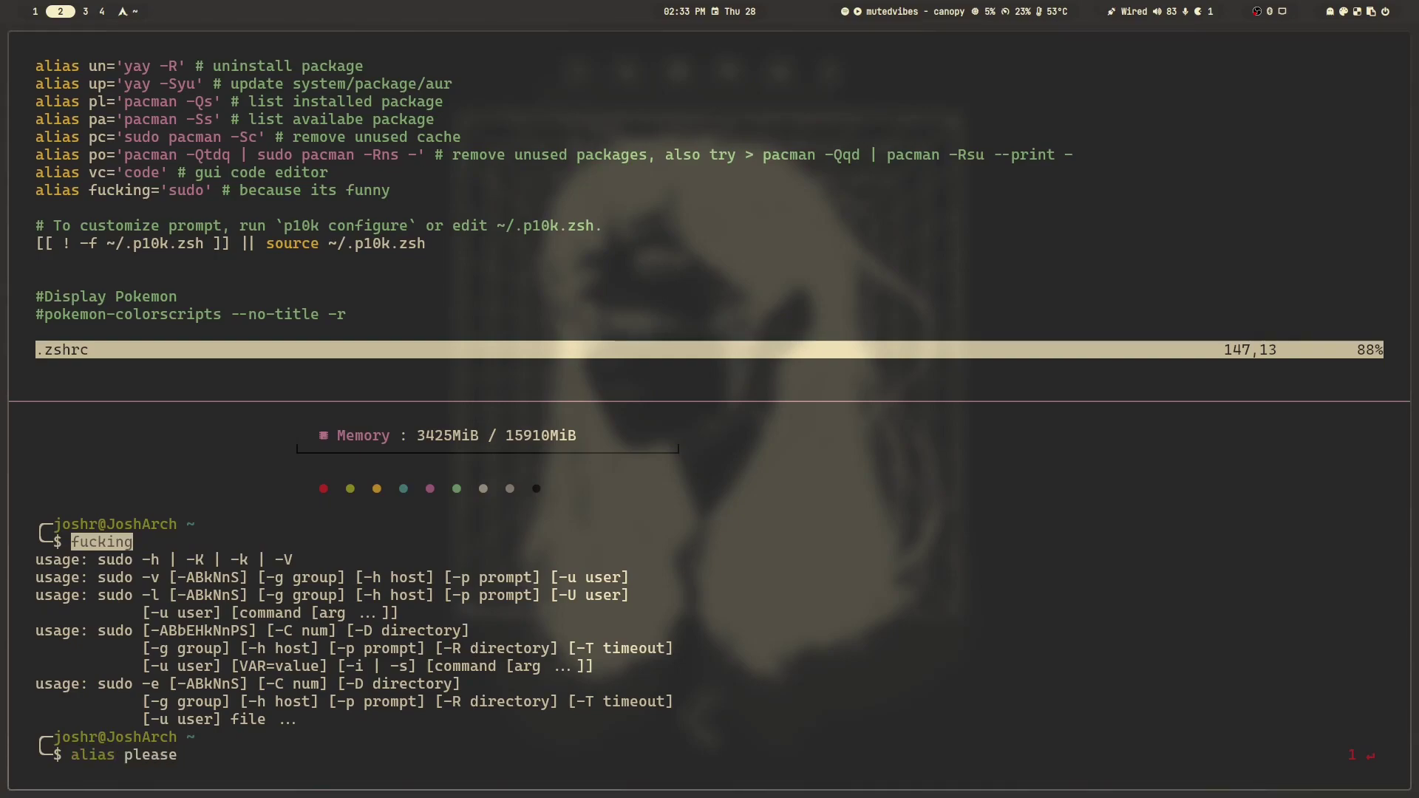
text(=sudo)
key(Return)
text(please)
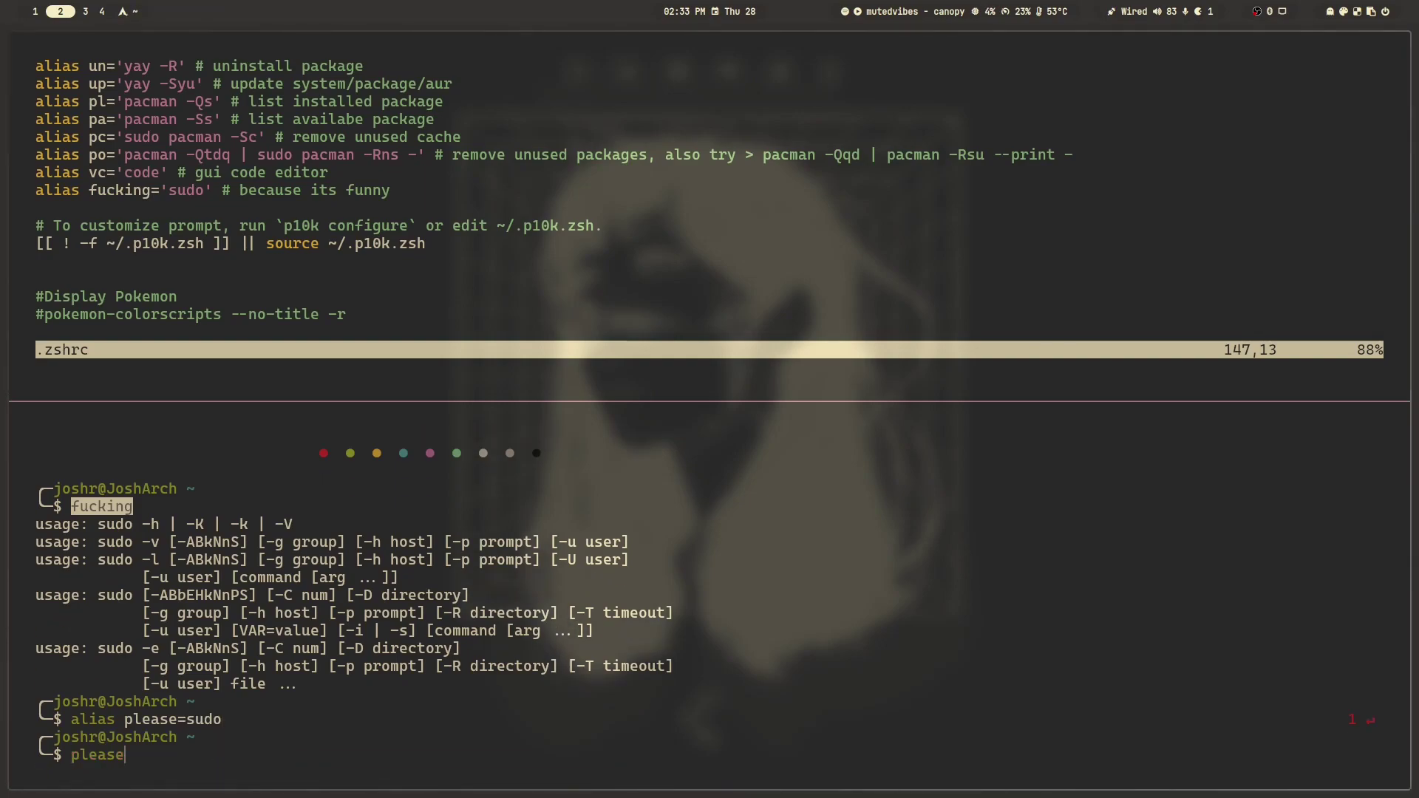
key(Return)
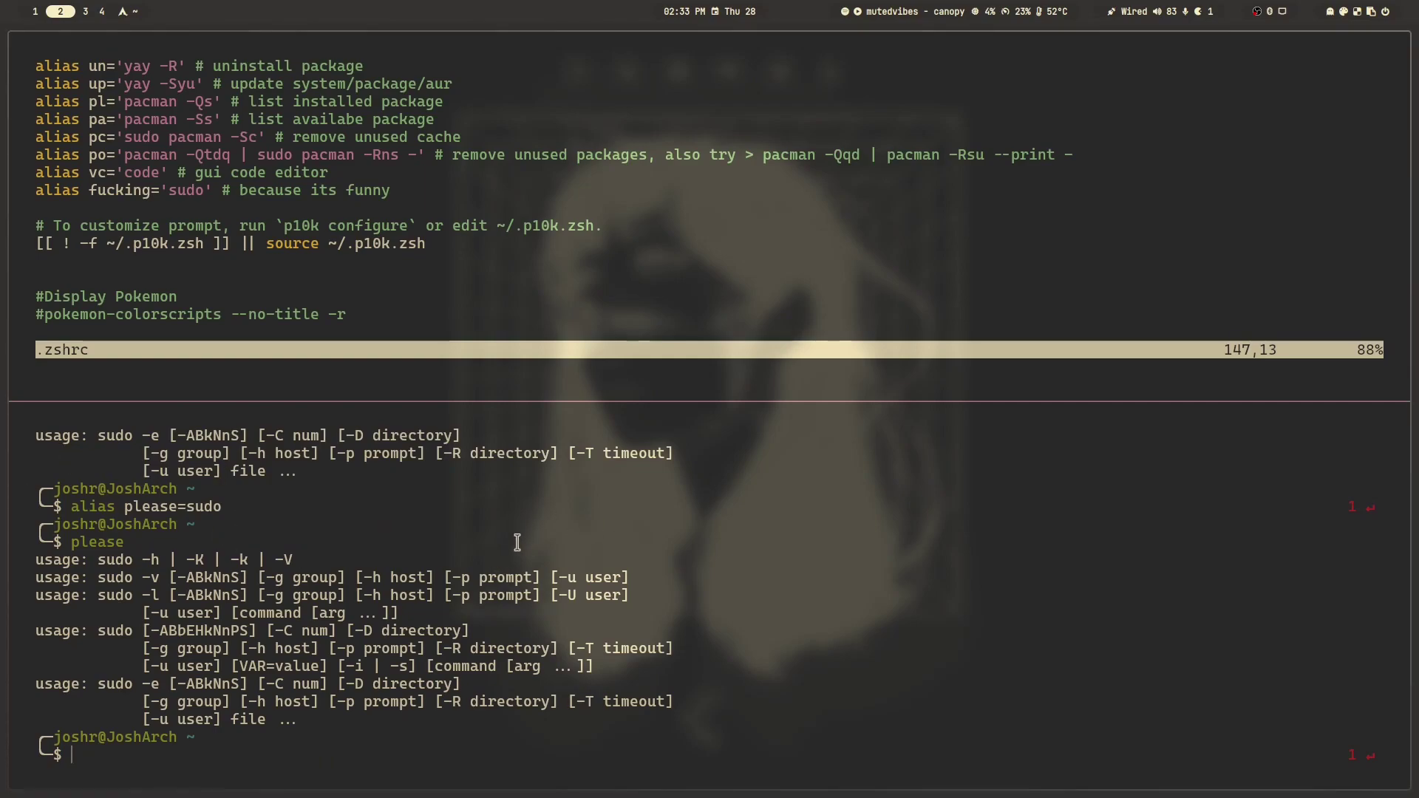
Step: Run please in a fresh terminal to show it returns command not found
key(ctrl+d)
key(super+Return)
text(please)
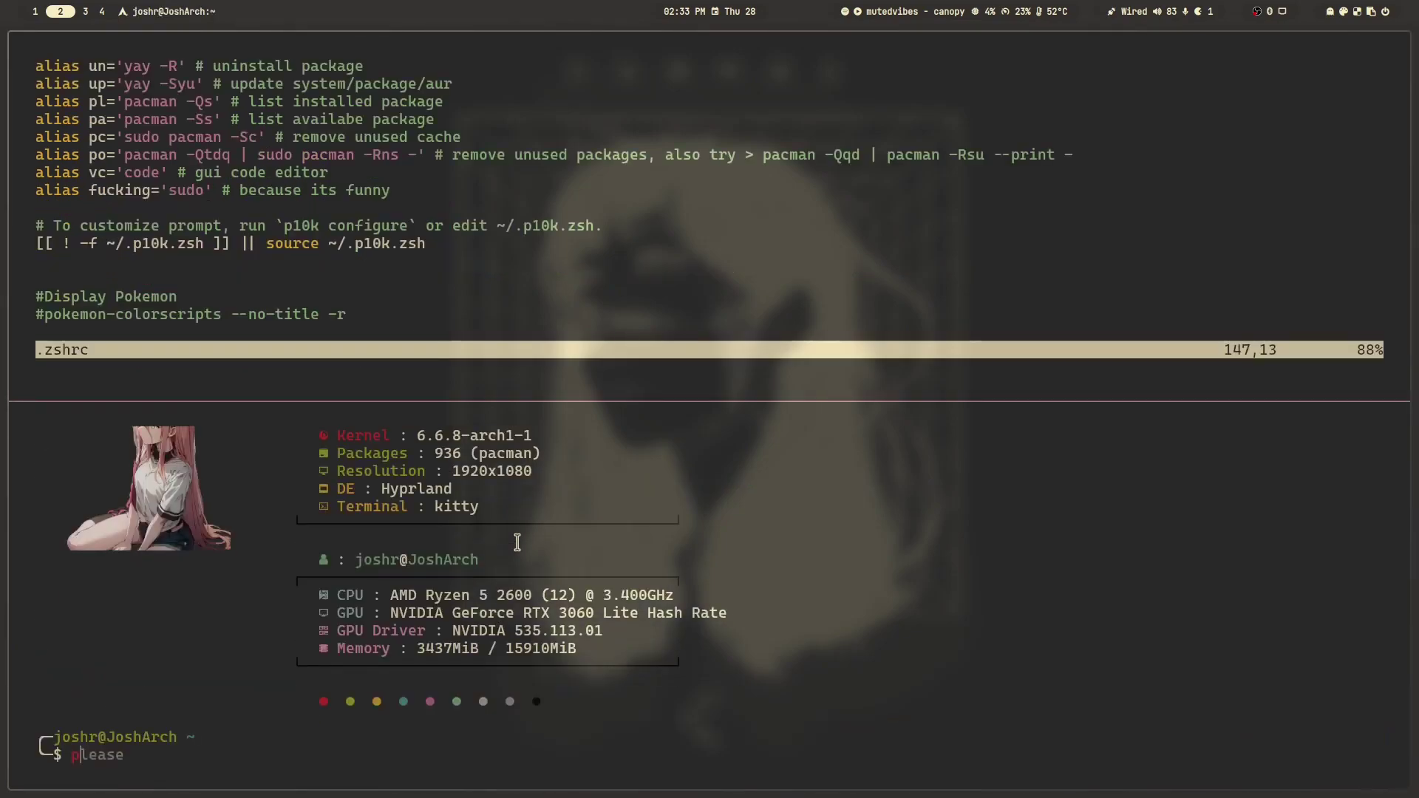
key(Return)
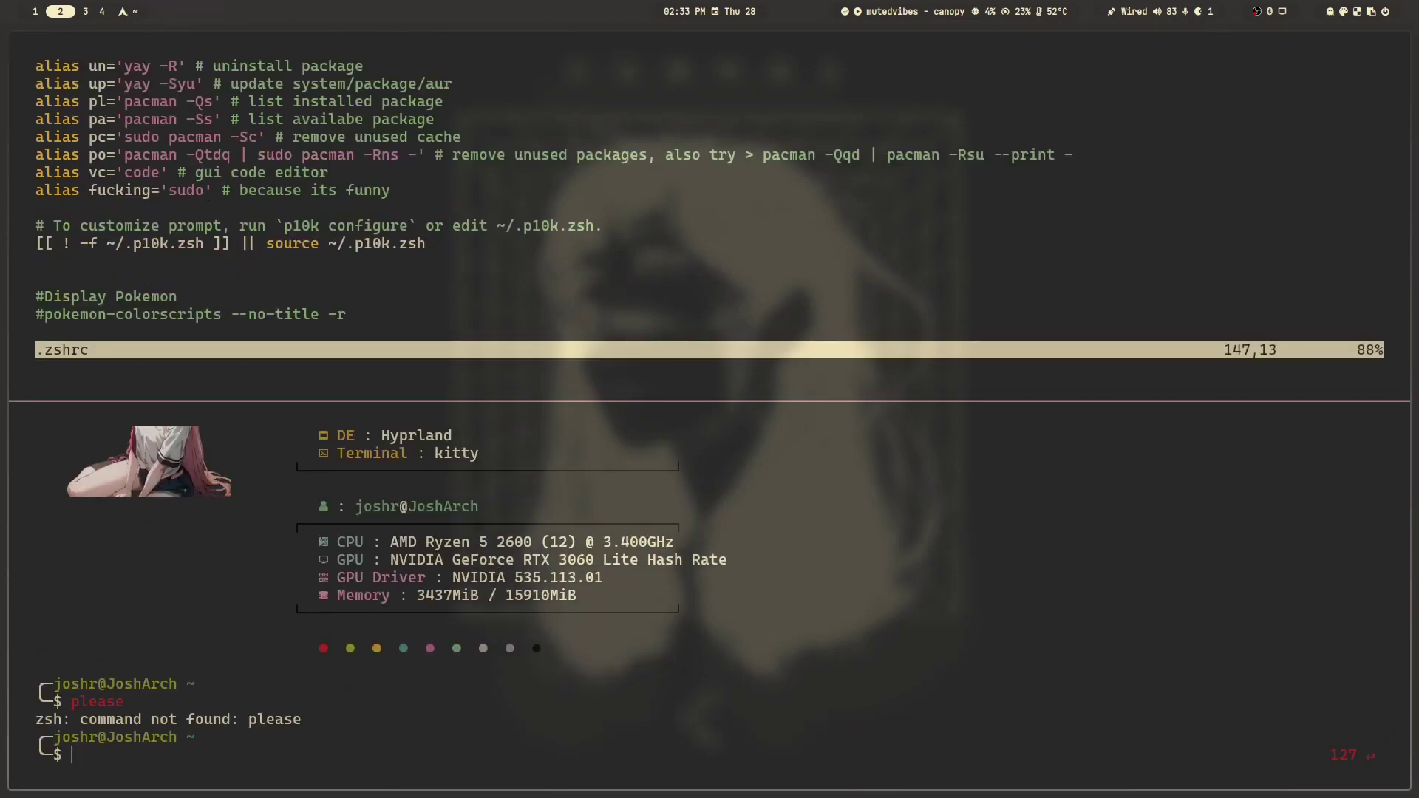
Step: On workspace 4, add the sudo alias to .bashrc and run it in bash
key(ctrl+d)
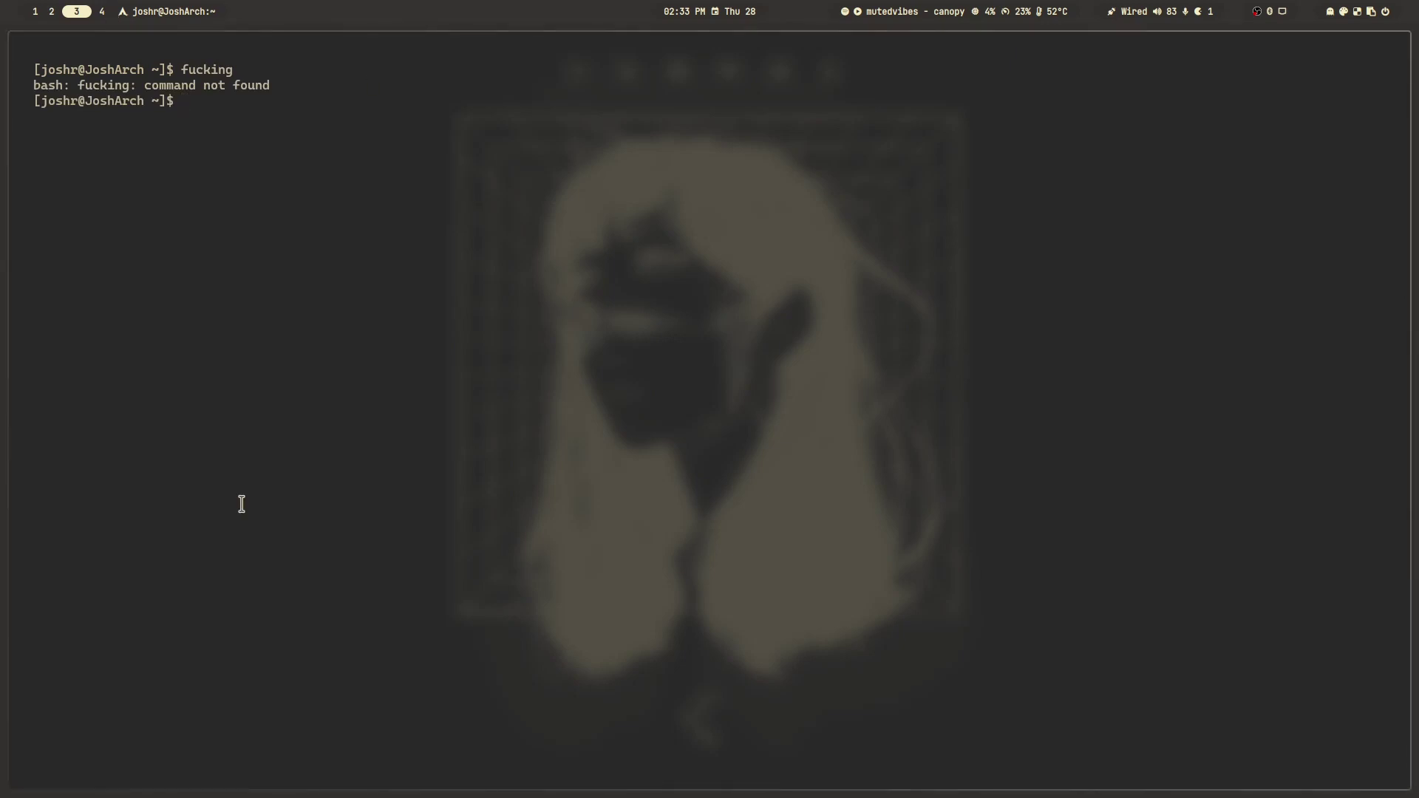
key(super+4)
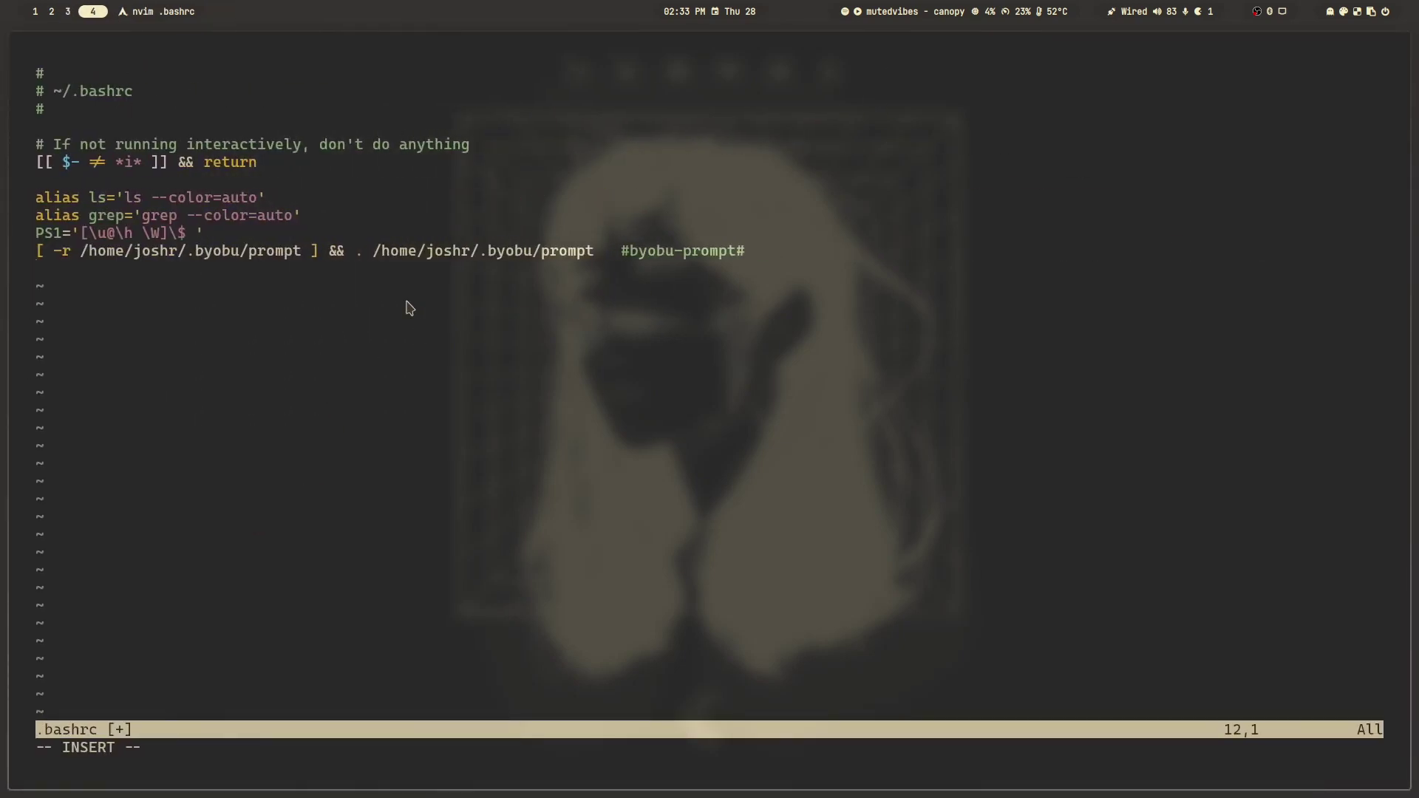
text(i)
key(BackSpace)
text(alias fucking='sudo' # because its funny)
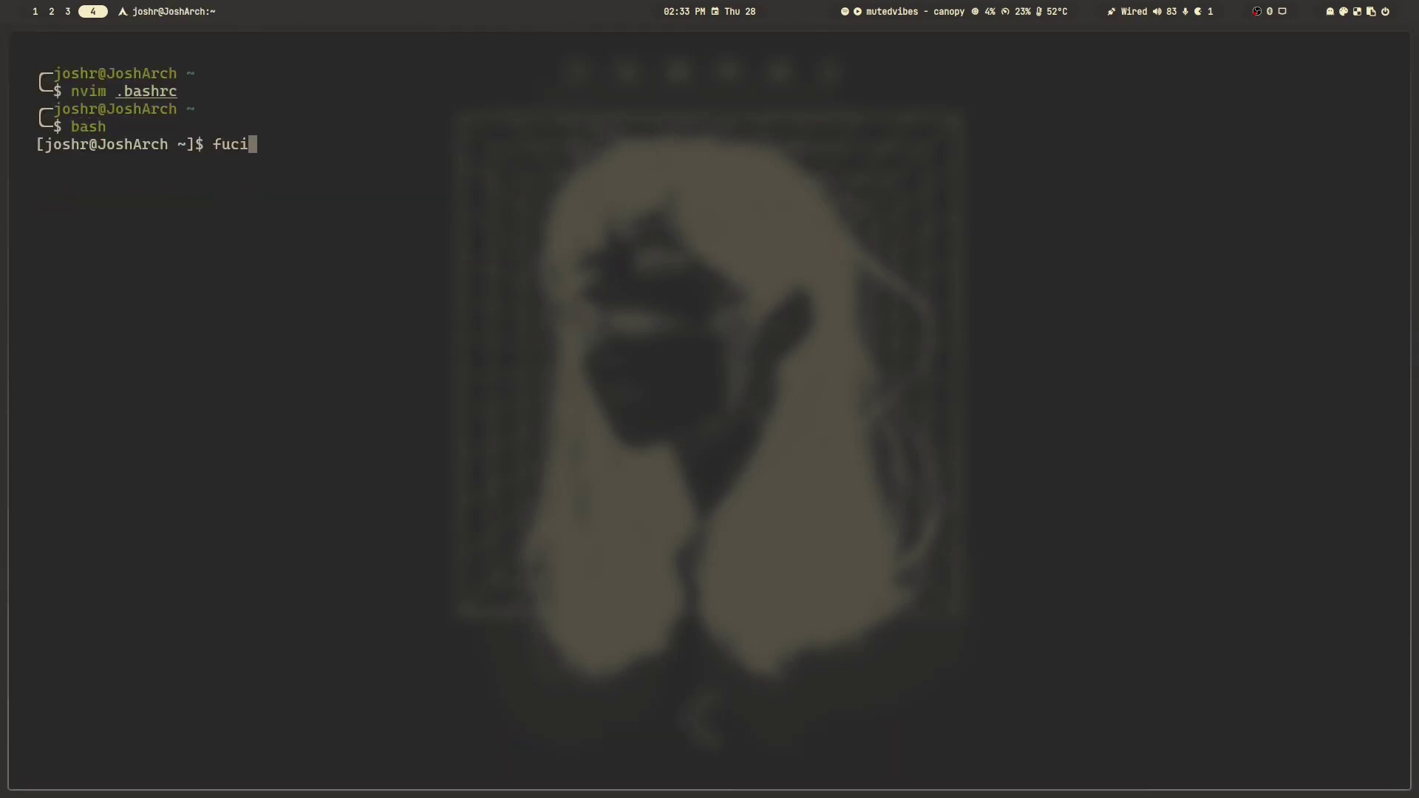
text(king)
key(Return)
text(exit)
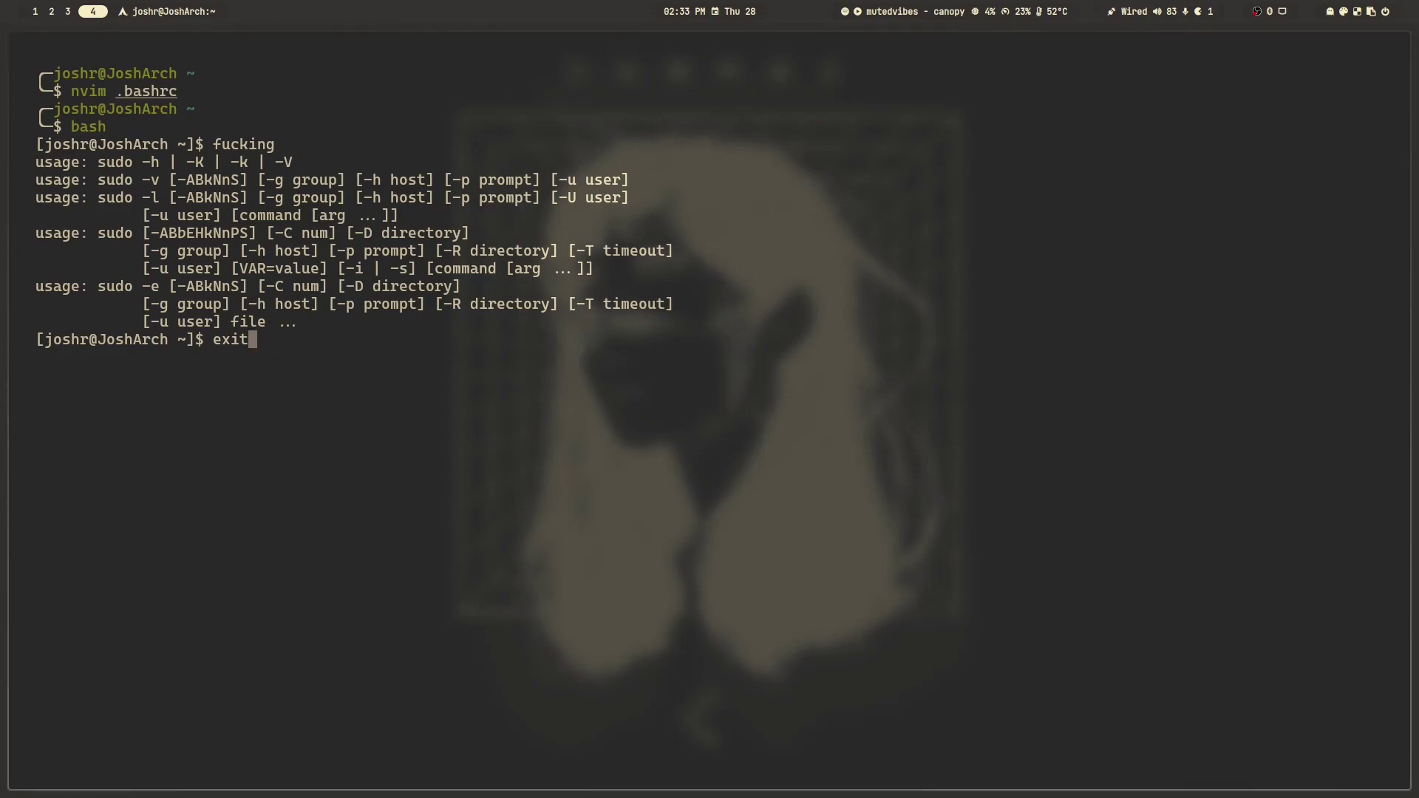
text(please=sudo)
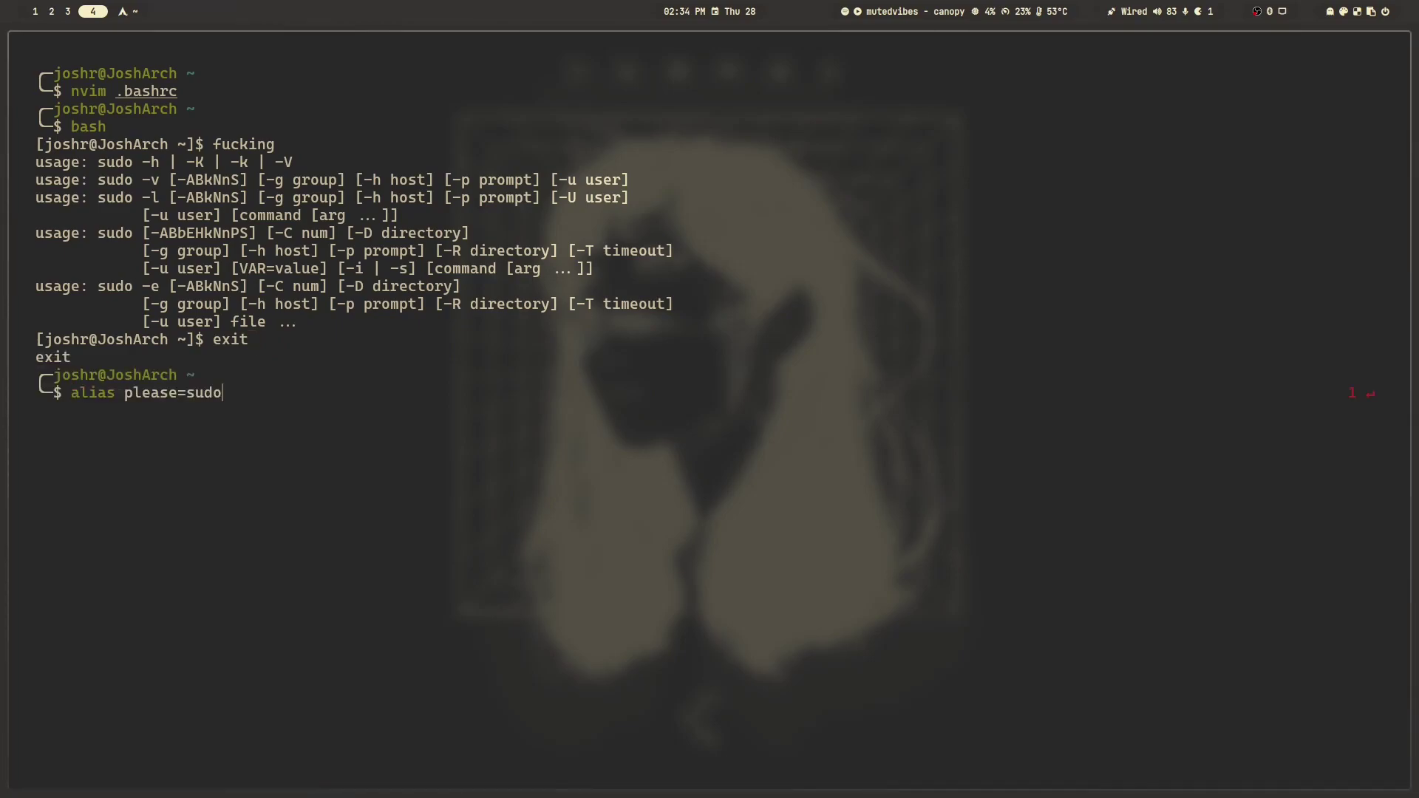
key(ctrl+c)
text(nvion)
Step: Open .bashrc and insert a blank line after line 11
key(BackSpace)
text(nvim)
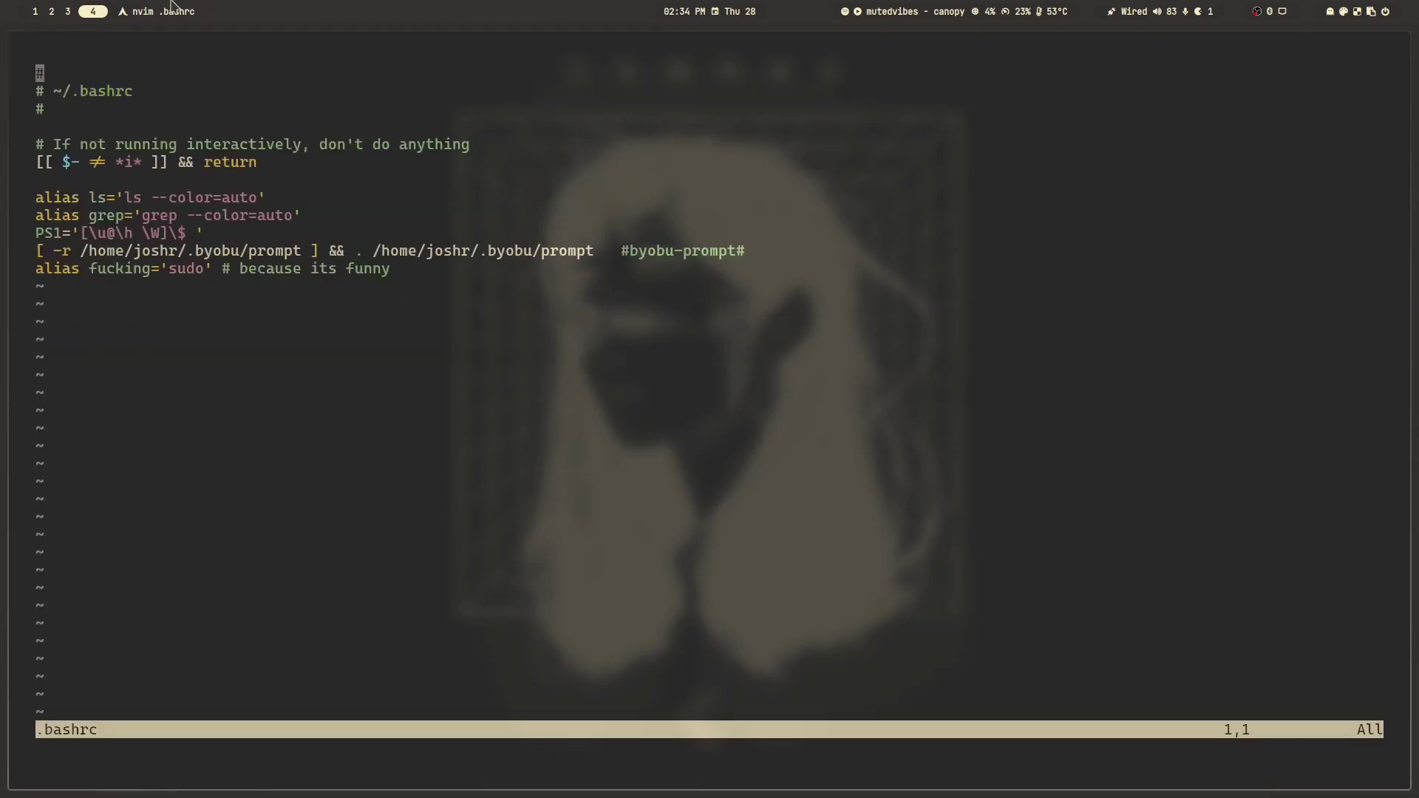
click(745, 252)
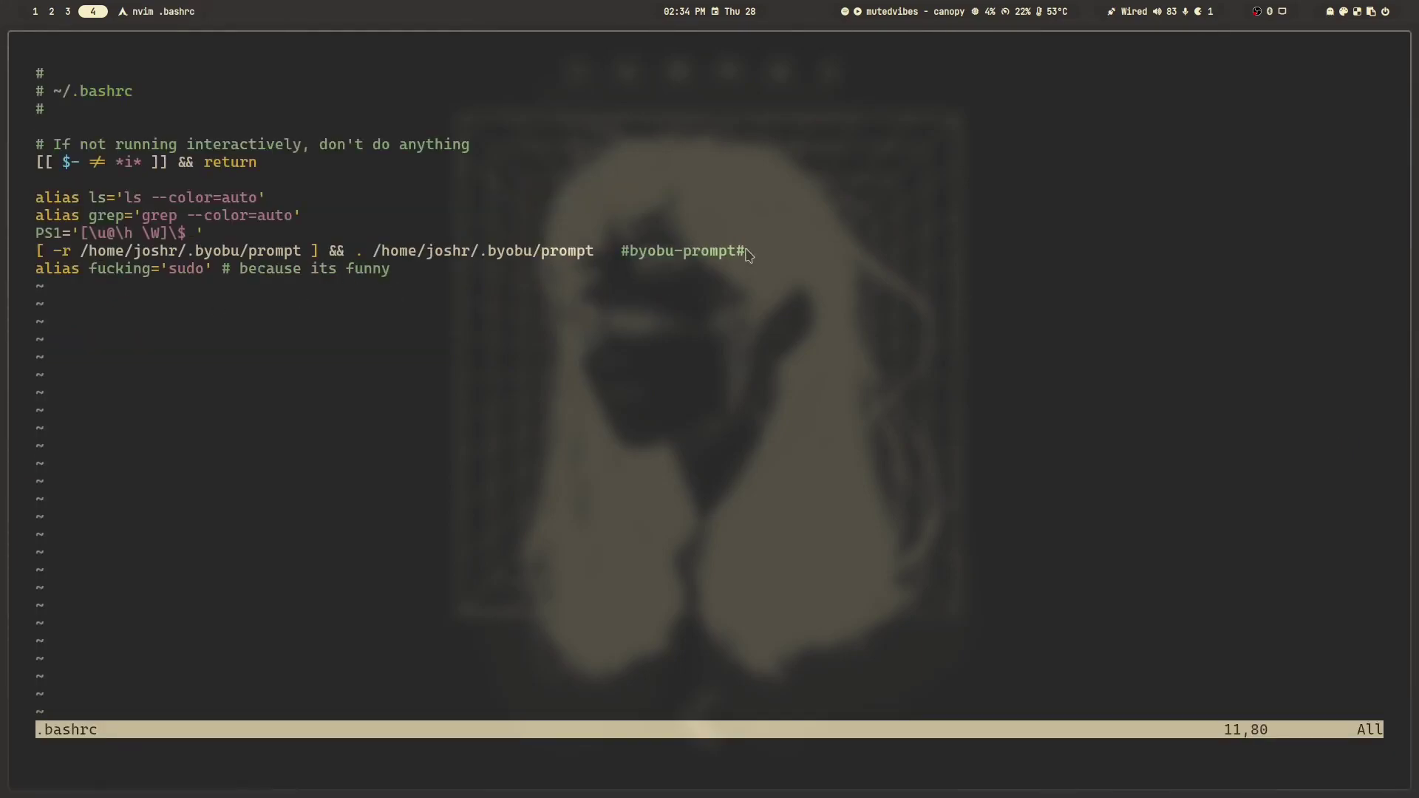
key(a)
key(Return)
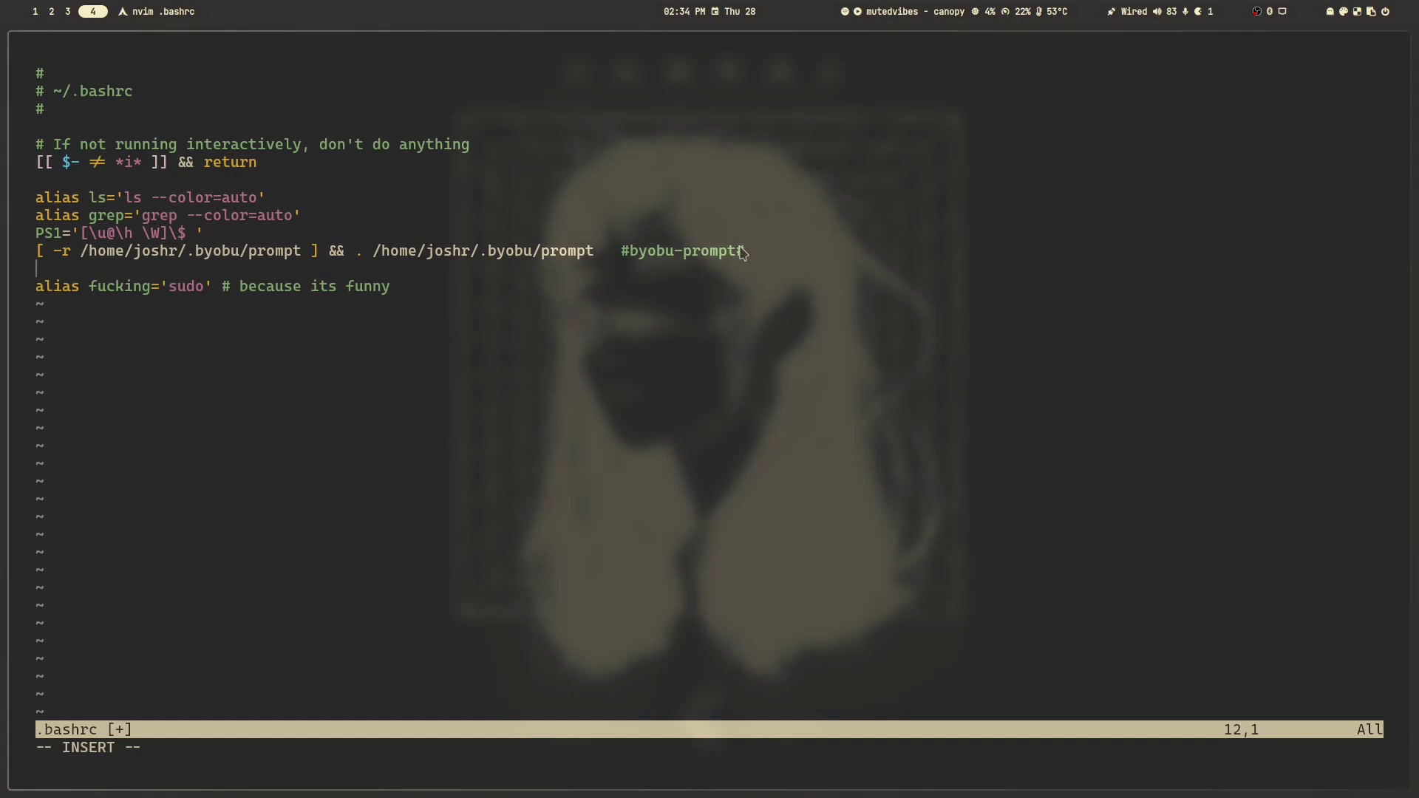
Step: Rename the sudo alias to please and save .bashrc with :wq
drag(36, 294, 382, 288)
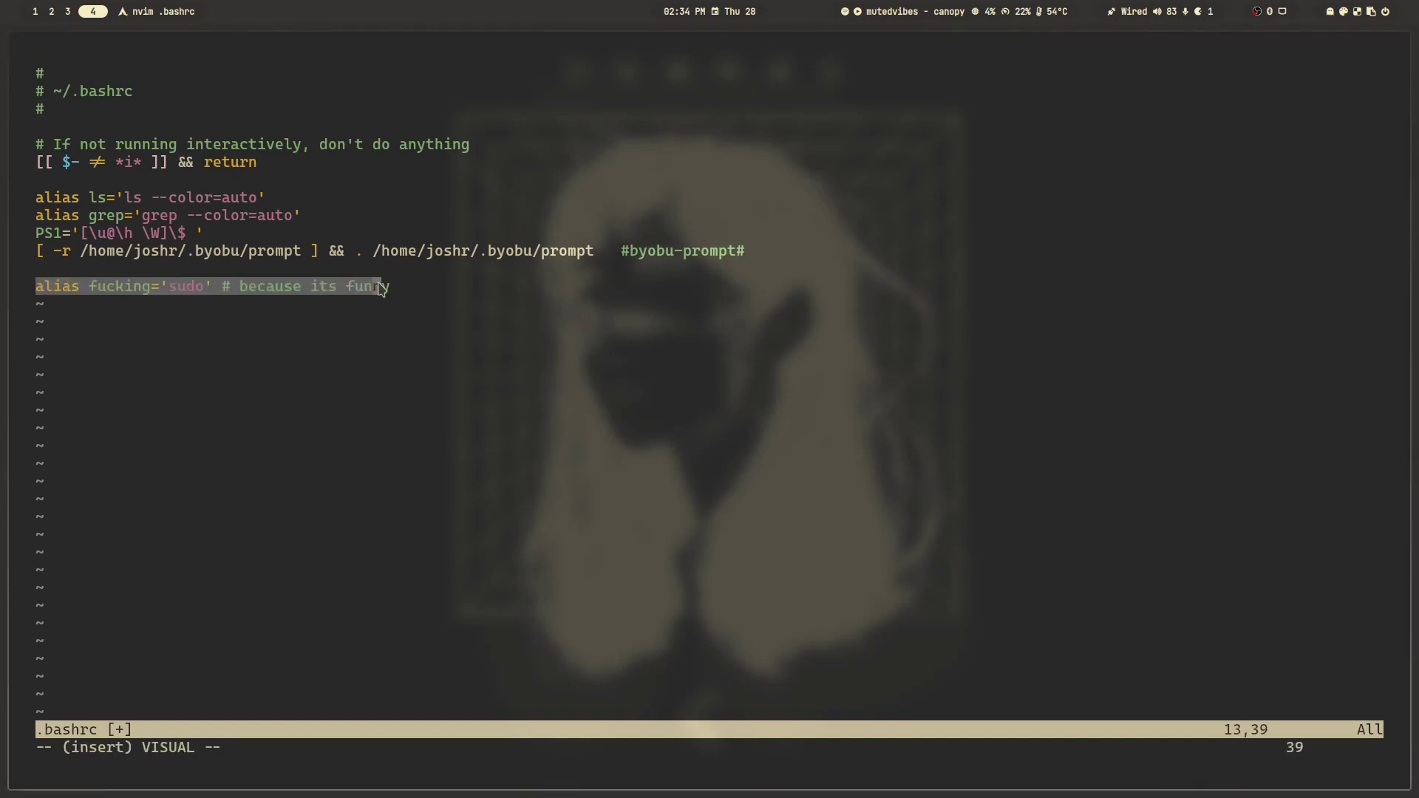
click(158, 287)
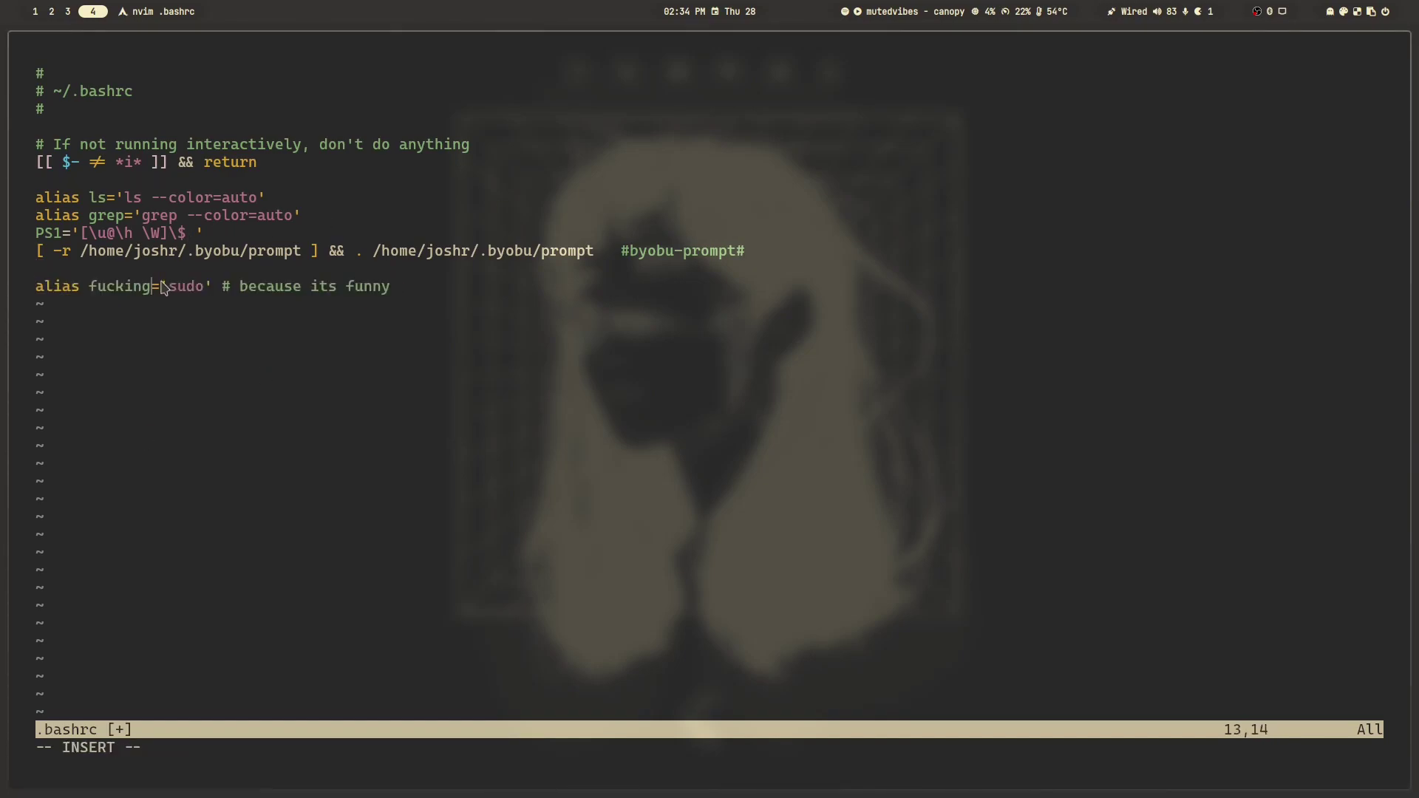
text(i)
key(BackSpace)
key(BackSpace)
key(BackSpace)
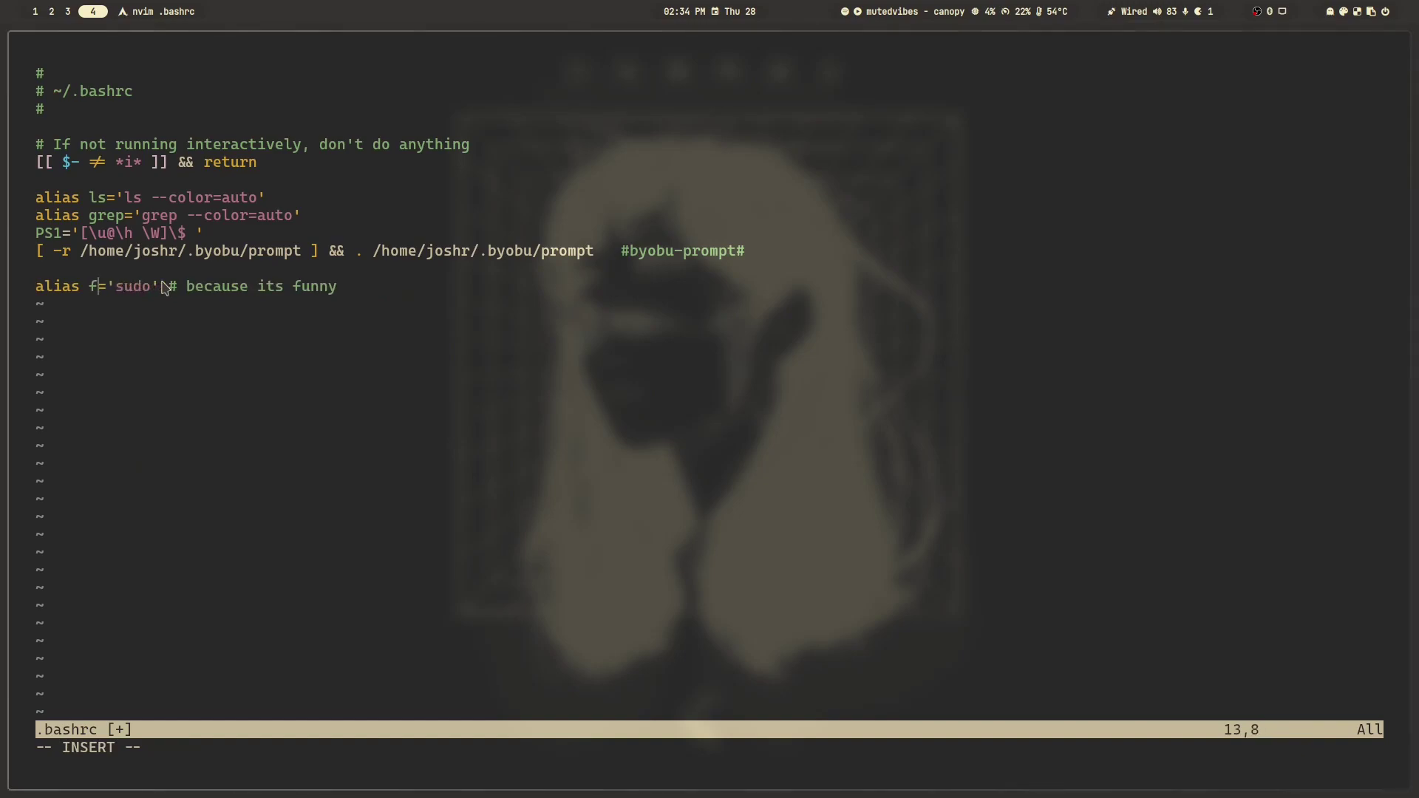
key(BackSpace)
key(BackSpace)
key(BackSpace)
key(BackSpace)
key(BackSpace)
key(BackSpace)
text(p)
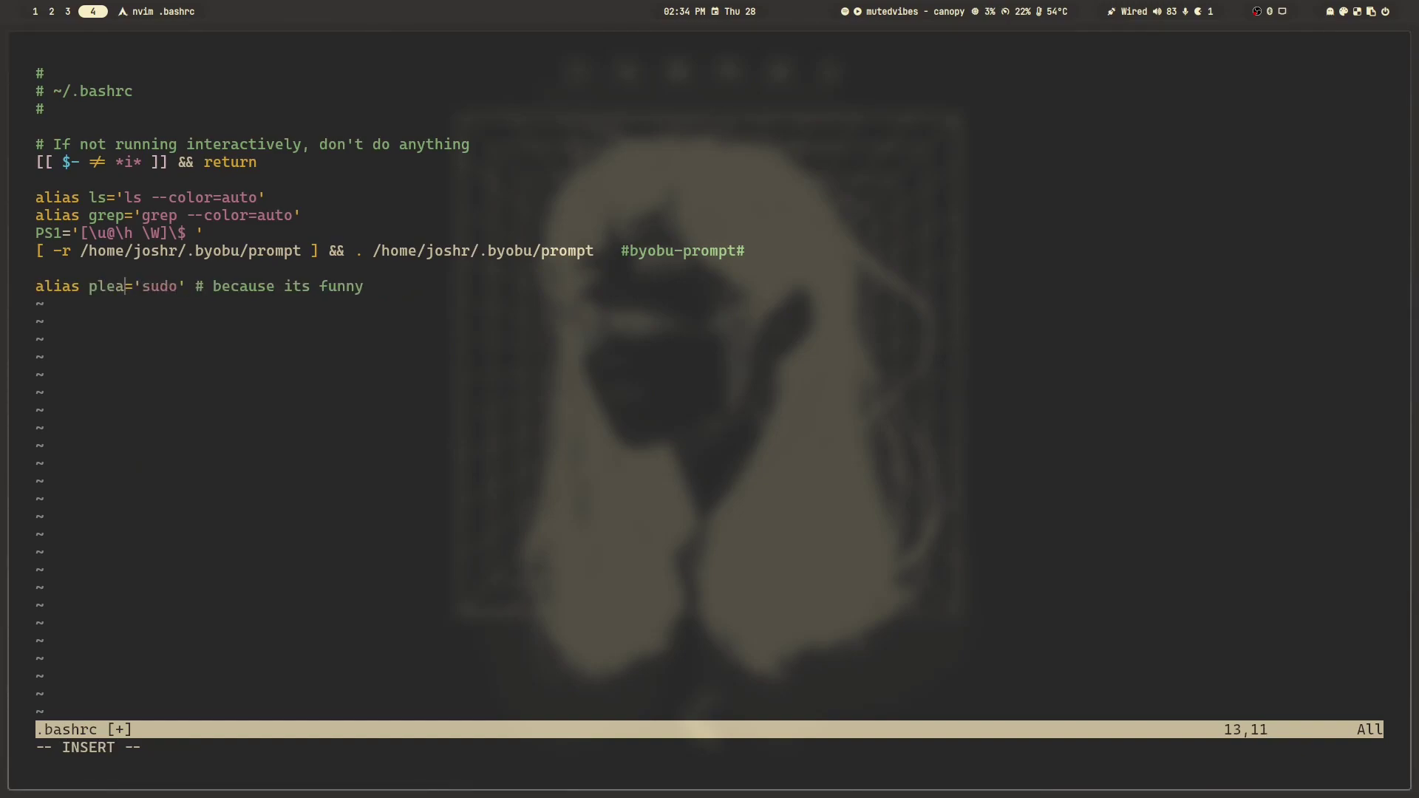
text(lease)
key(Escape)
text(:wq)
key(Return)
text(bash)
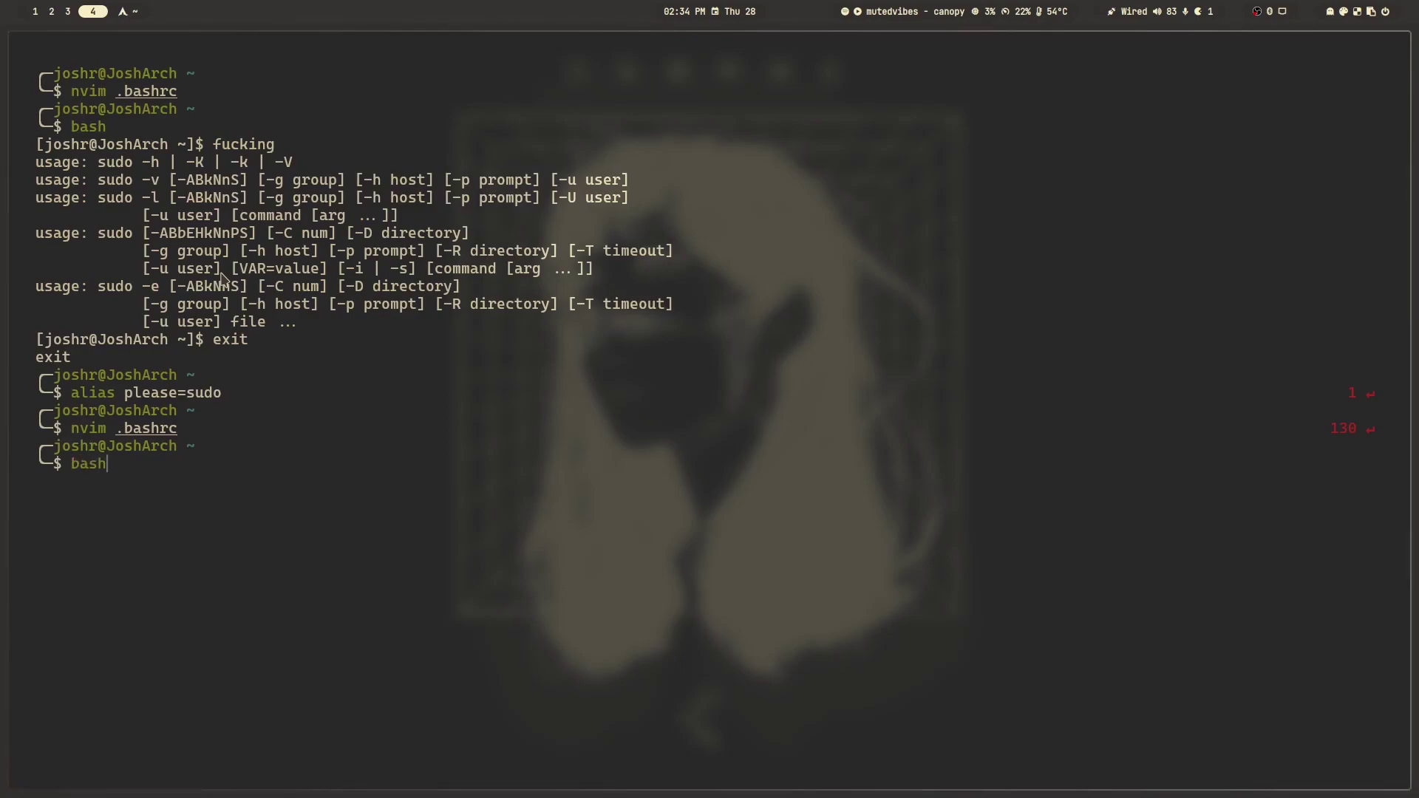
Step: Launch bash and run please, which prints sudo's usage text
key(Return)
text(plase)
key(BackSpace)
key(BackSpace)
key(BackSpace)
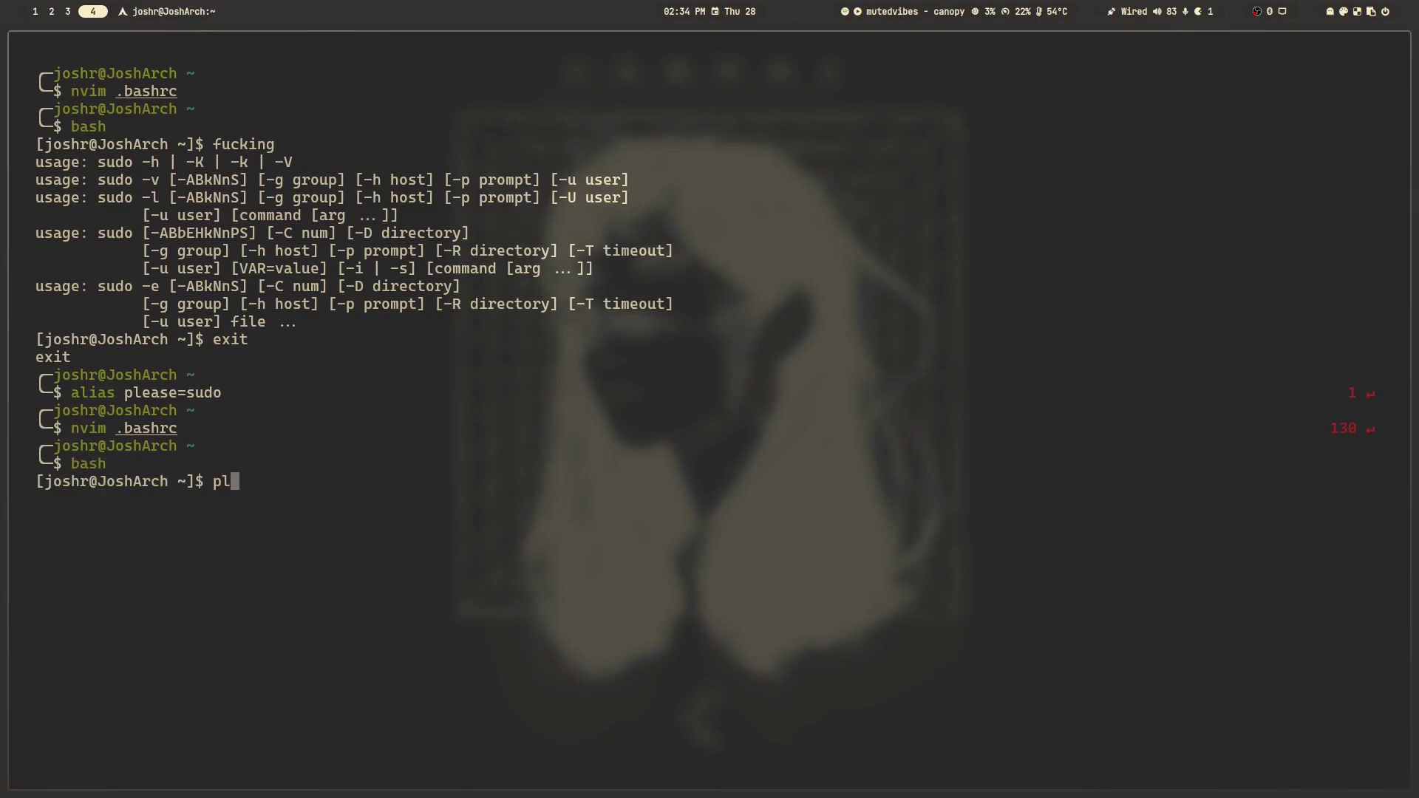
key(Return)
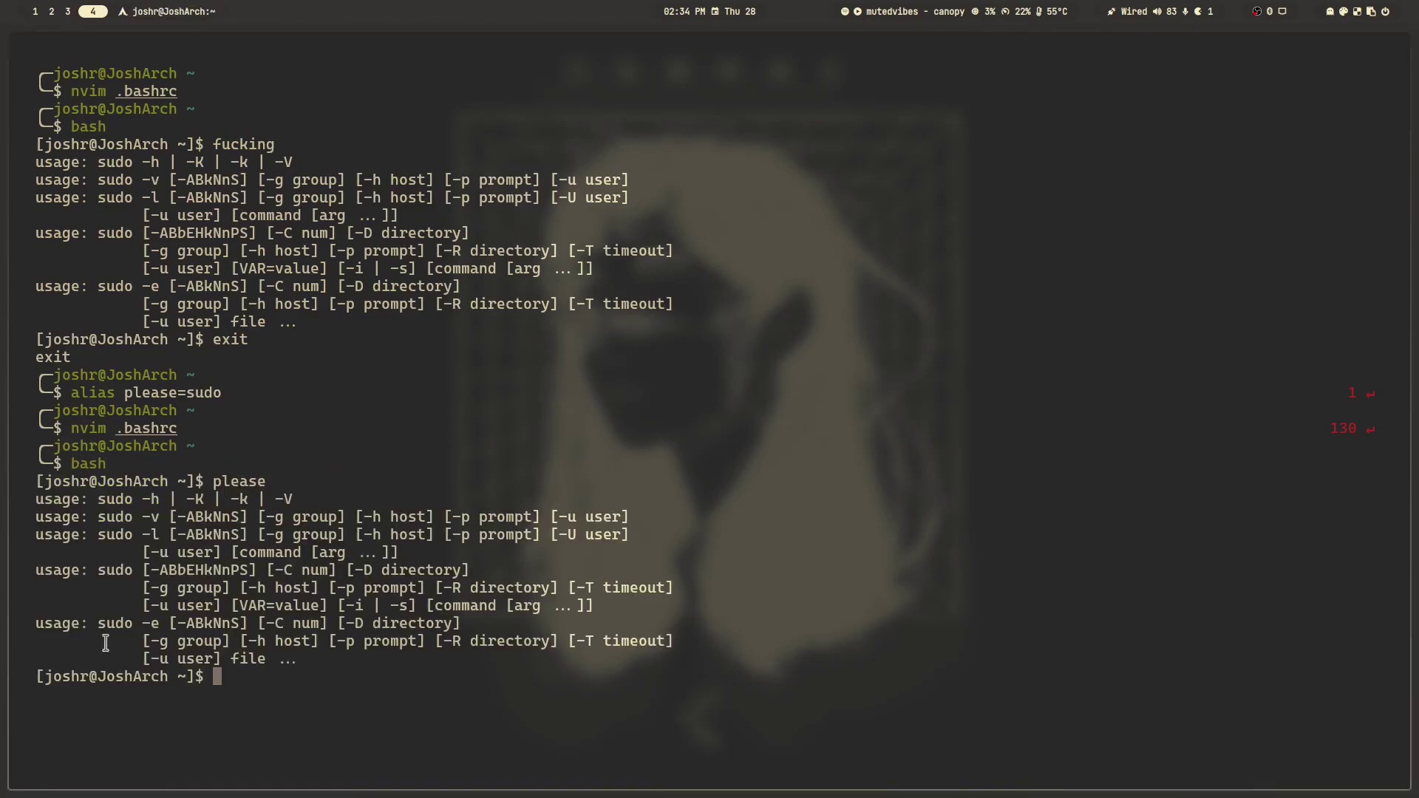